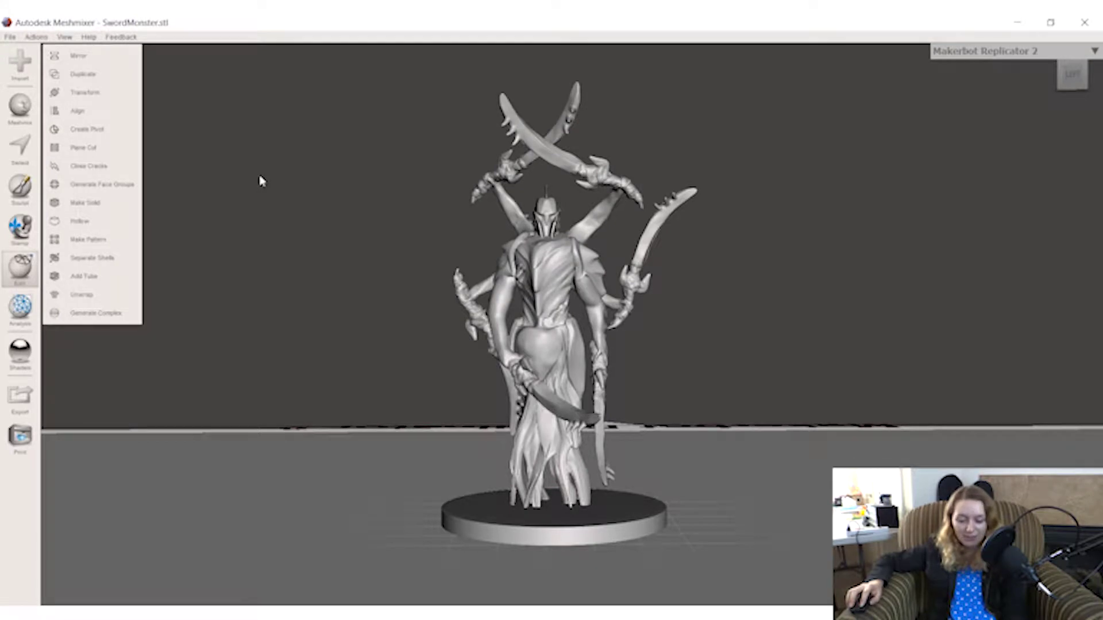
Open Analysis > Overhangs for the figure, leaving the preset on (Custom Settings)
right_click_drag(414, 308, 389, 313)
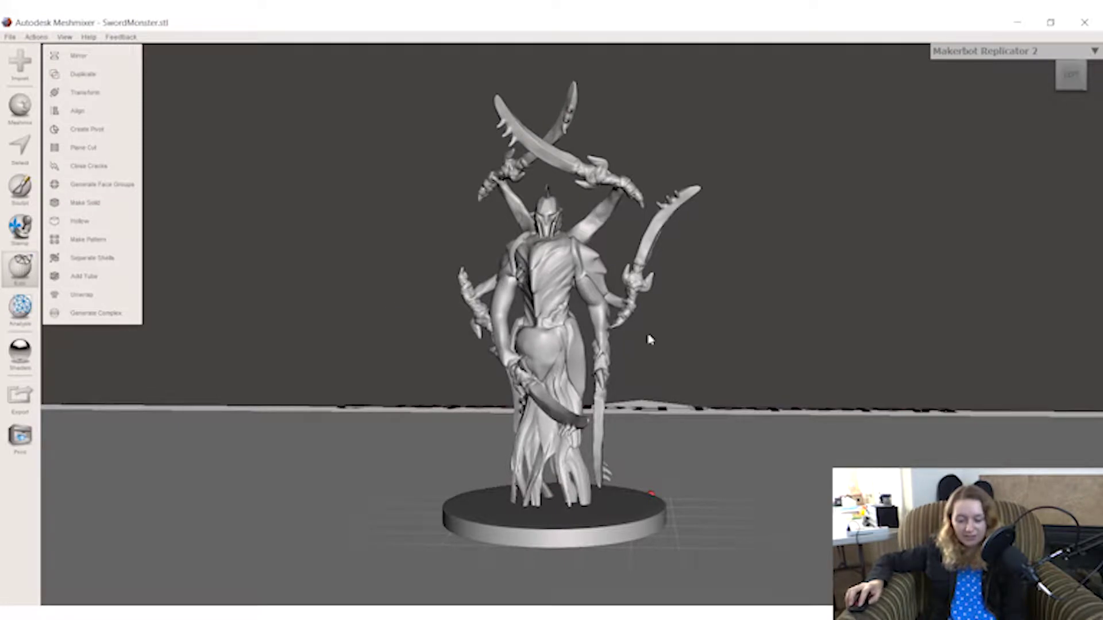
mouse_move(756, 342)
right_mouse_down()
mouse_move(722, 362)
mouse_move(613, 335)
mouse_move(766, 340)
right_mouse_up()
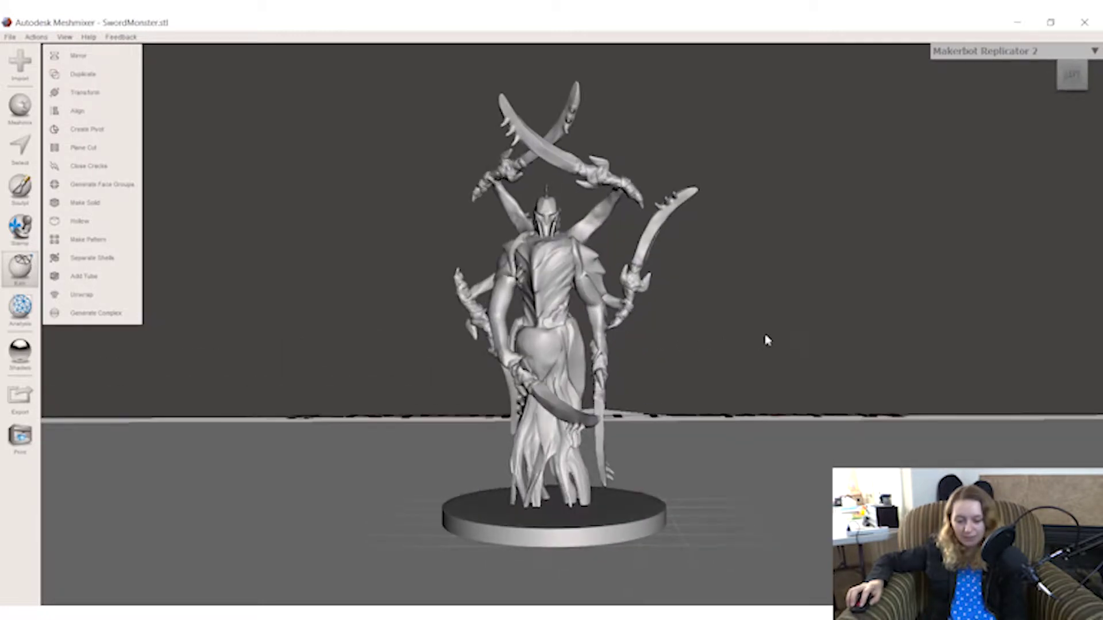
left_click(20, 309)
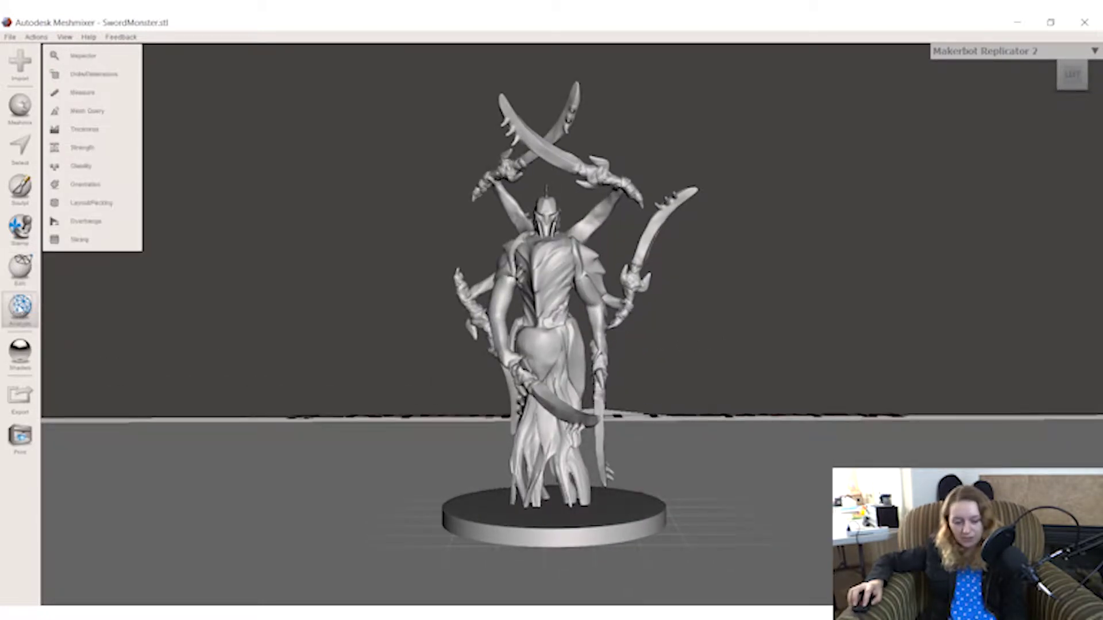
left_click(101, 227)
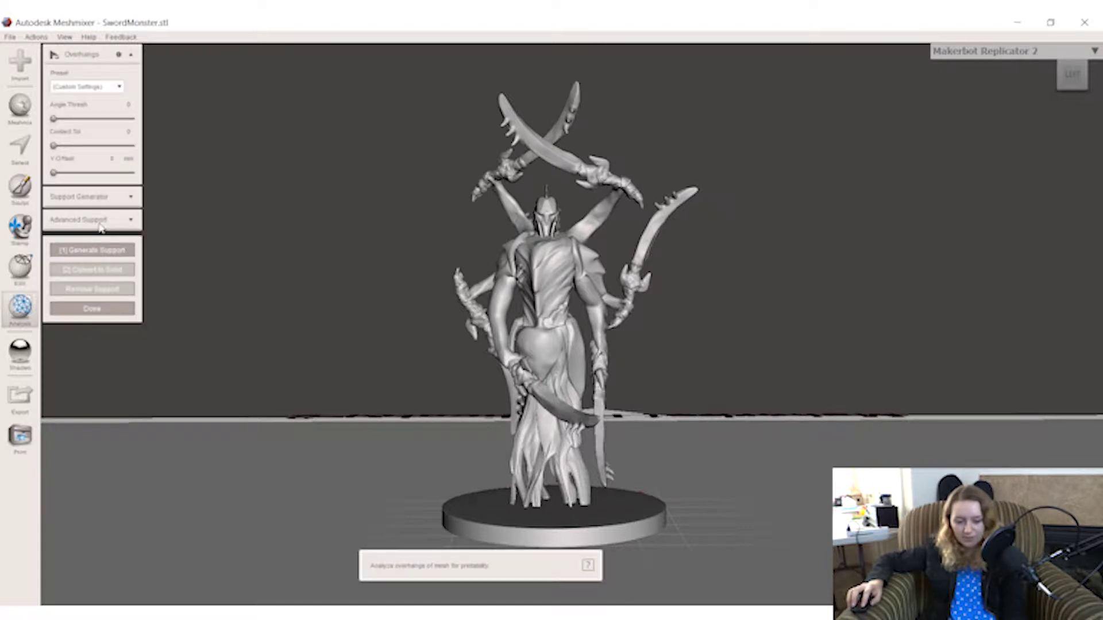
left_click(99, 89)
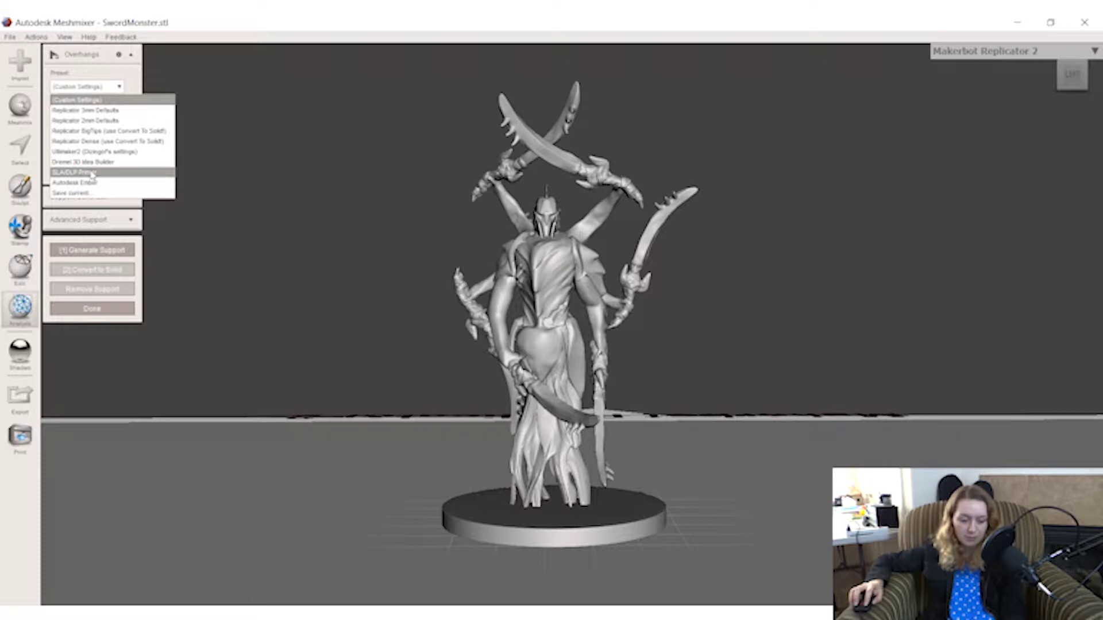
left_click(117, 87)
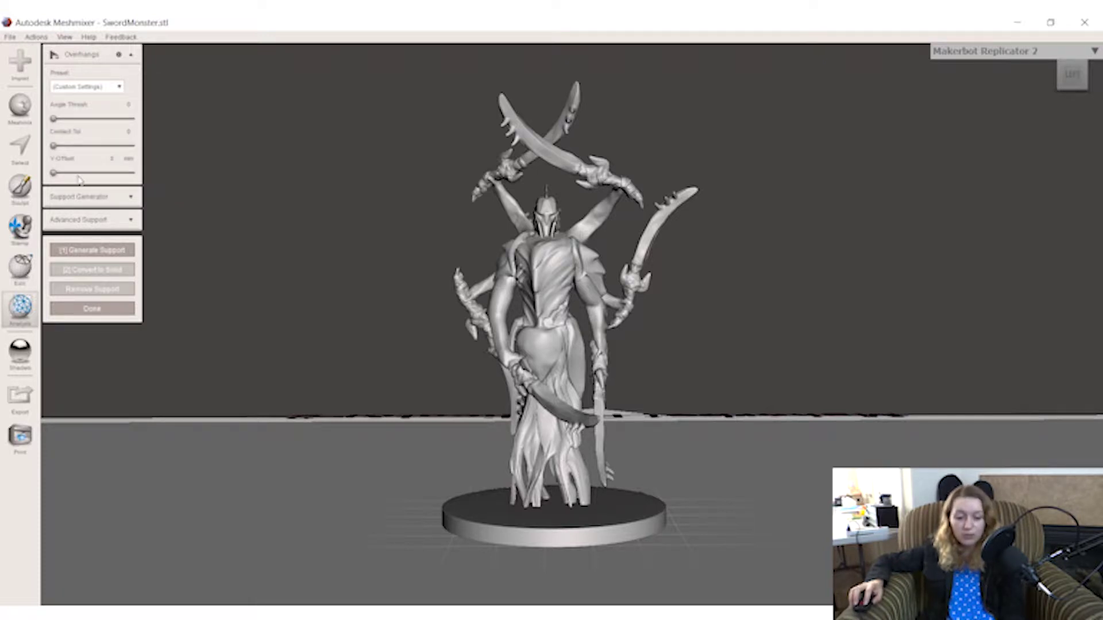
Expand Support Generator and Advanced Support to review max angle 45, density 30, post diameter 1 mm
left_click(131, 198)
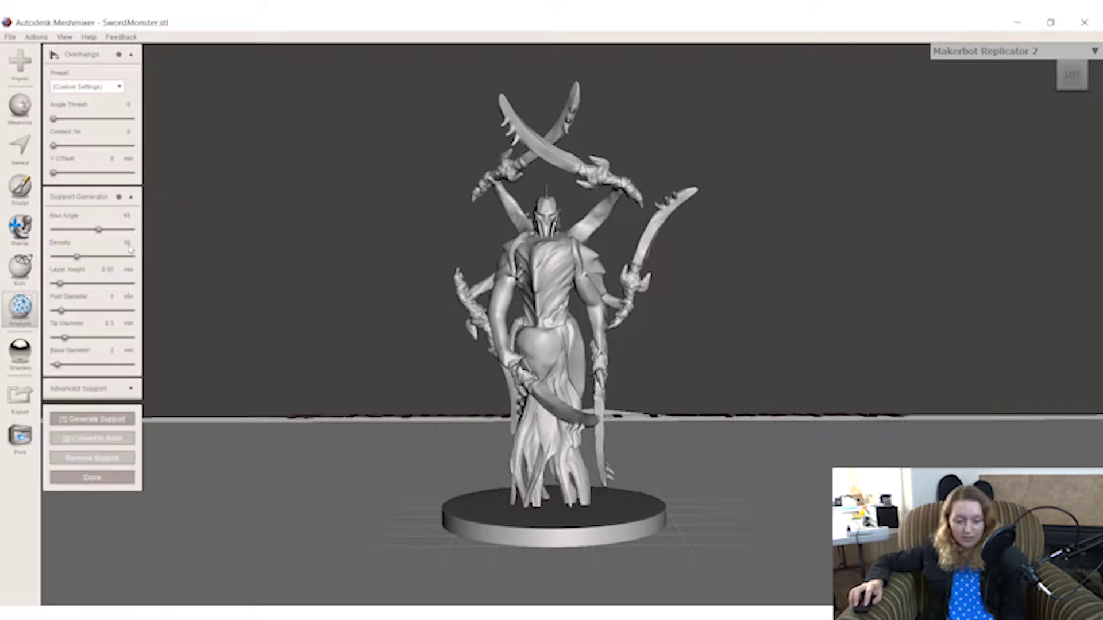
left_click(131, 391)
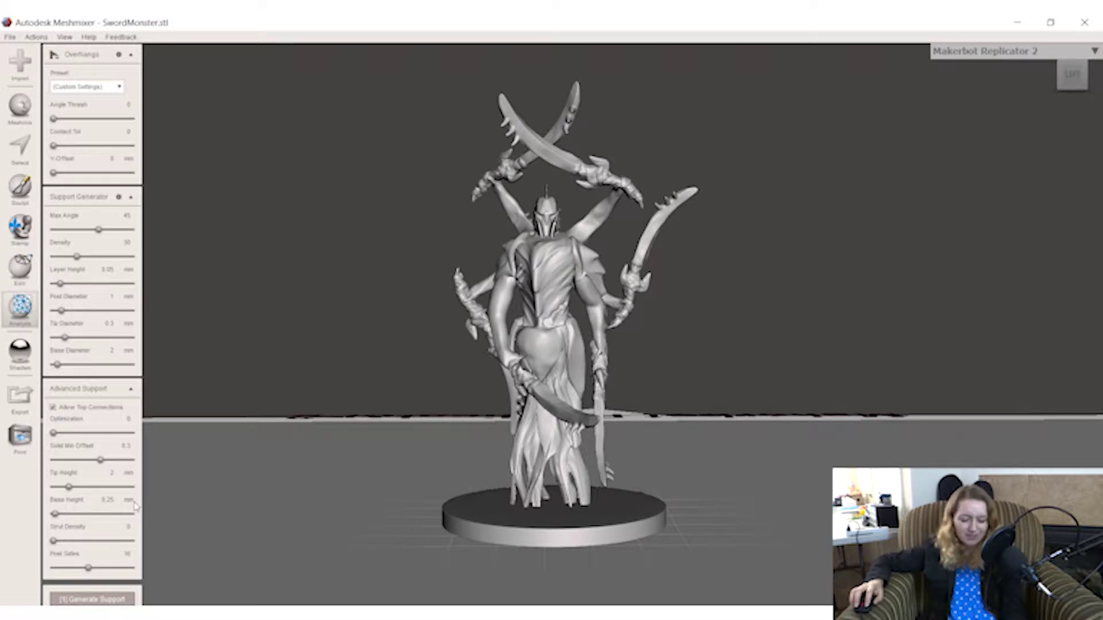
Collapse Advanced Support, generate the tree supports, and orbit round to inspect them from behind
left_click(131, 390)
left_click(83, 420)
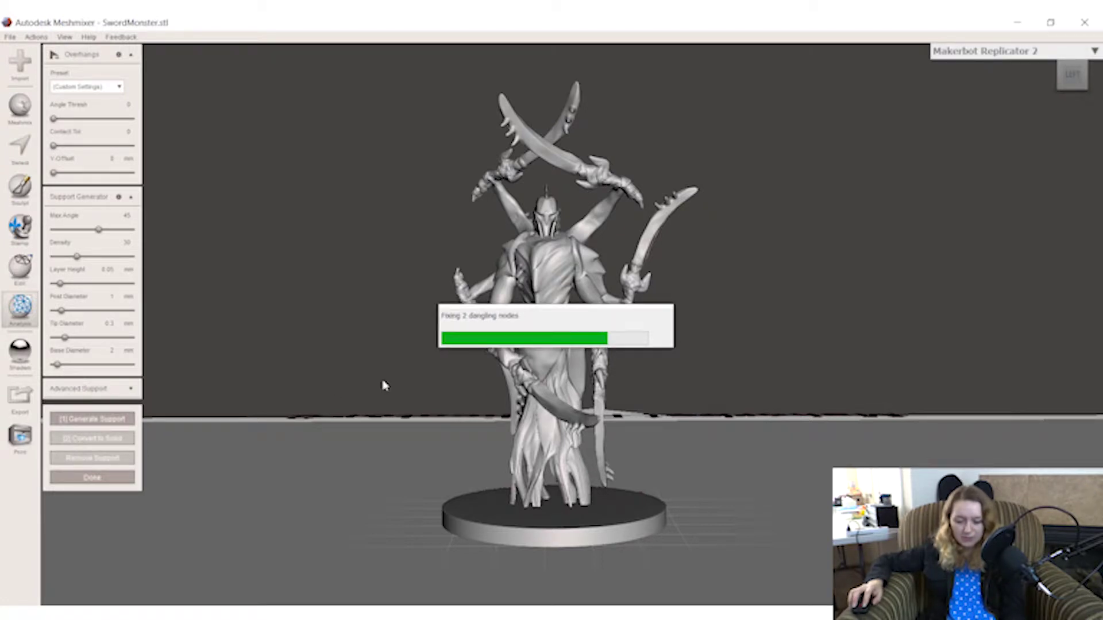
mouse_move(776, 371)
right_mouse_down()
mouse_move(672, 376)
mouse_move(777, 374)
right_mouse_up()
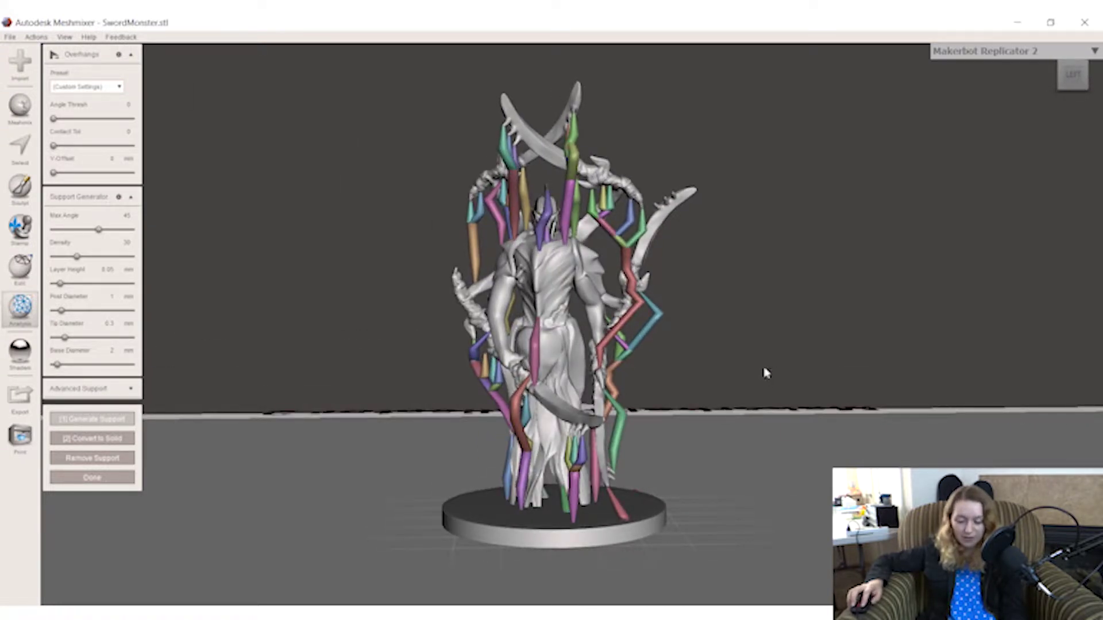
right_click_drag(736, 371, 414, 369)
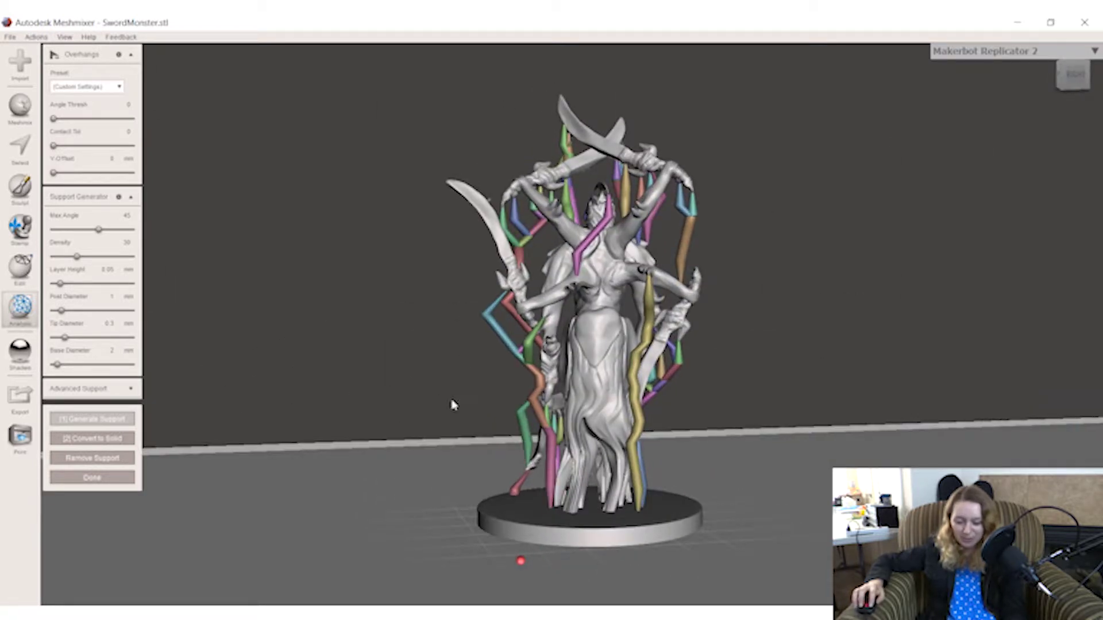
right_click_drag(452, 405, 584, 307)
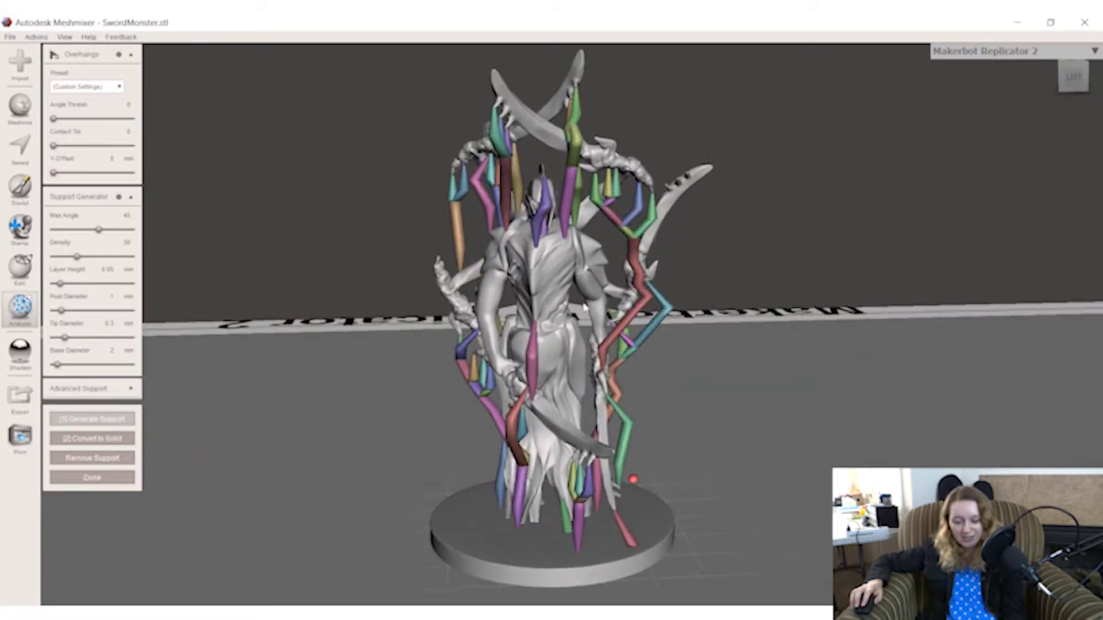
scroll(584, 307, "up", 8)
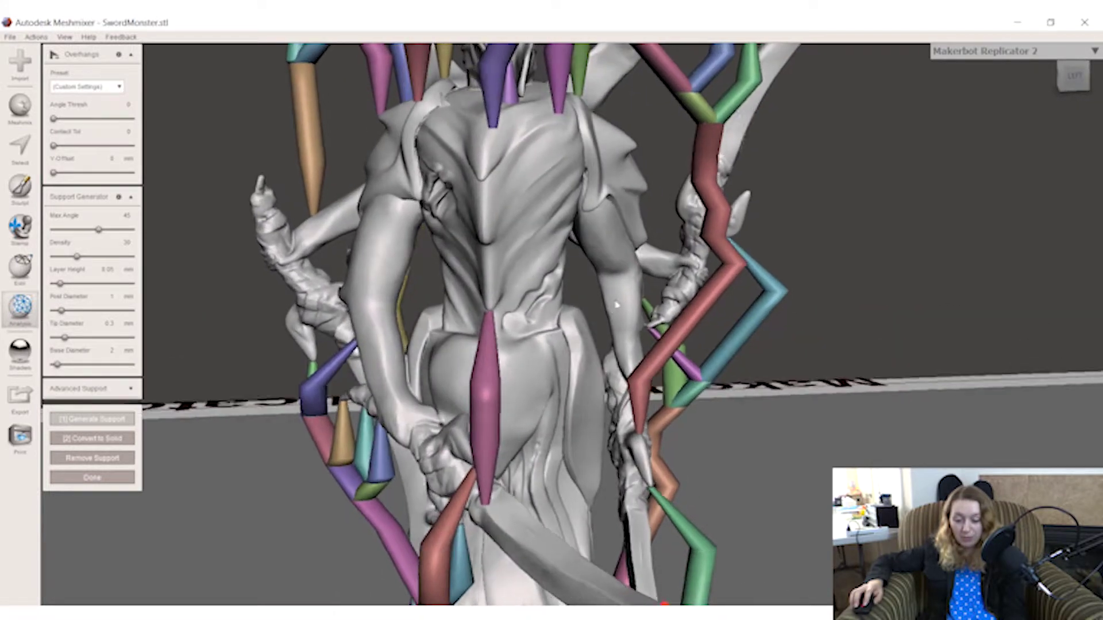
Add a support strut from the low sword's underside down to the base and check it
right_click_drag(770, 484, 868, 368)
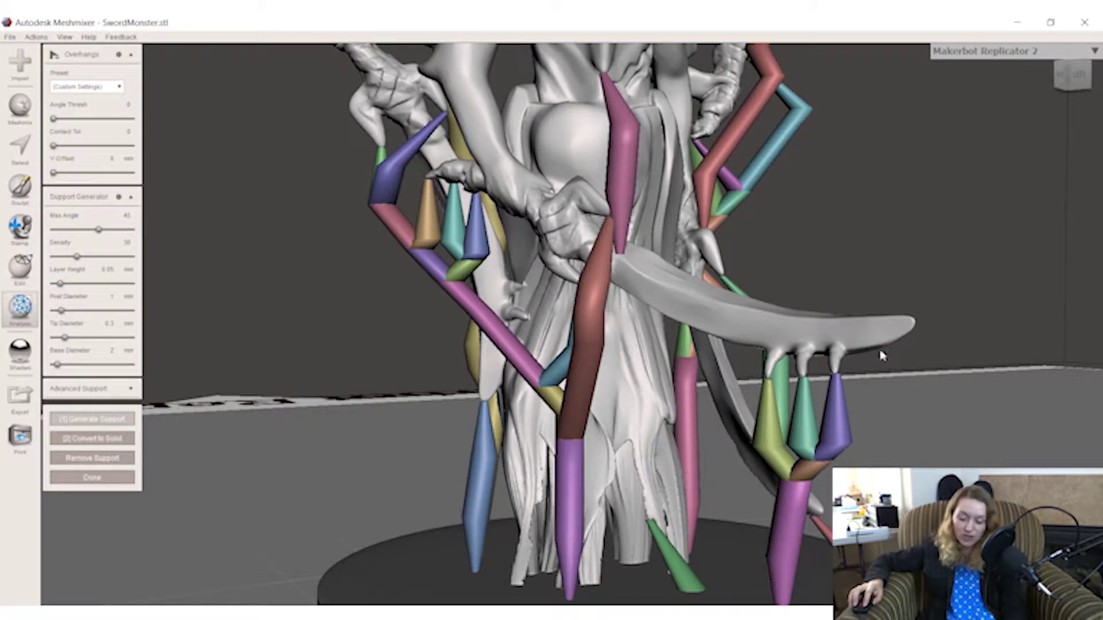
right_click_drag(940, 411, 819, 337)
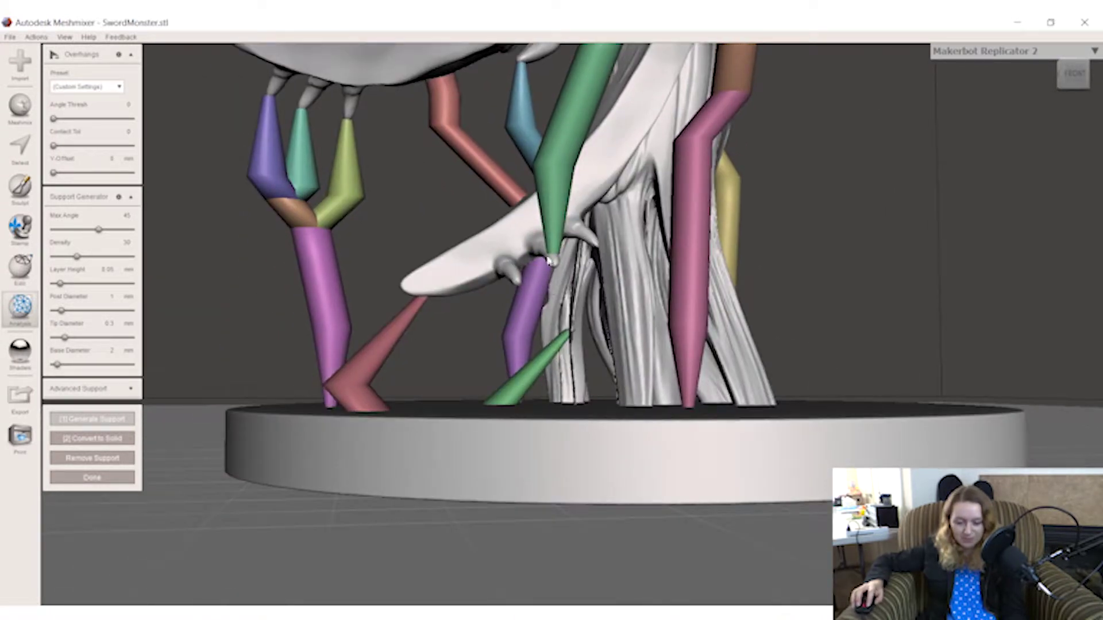
left_click_drag(596, 246, 596, 413)
right_click_drag(596, 413, 798, 251)
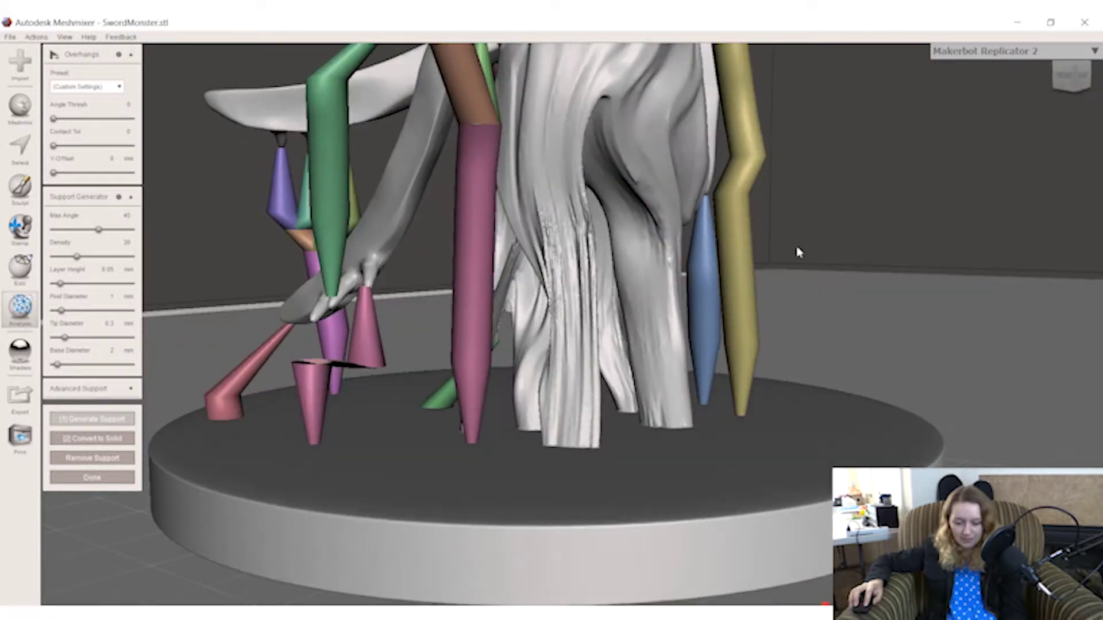
right_click_drag(839, 293, 563, 325)
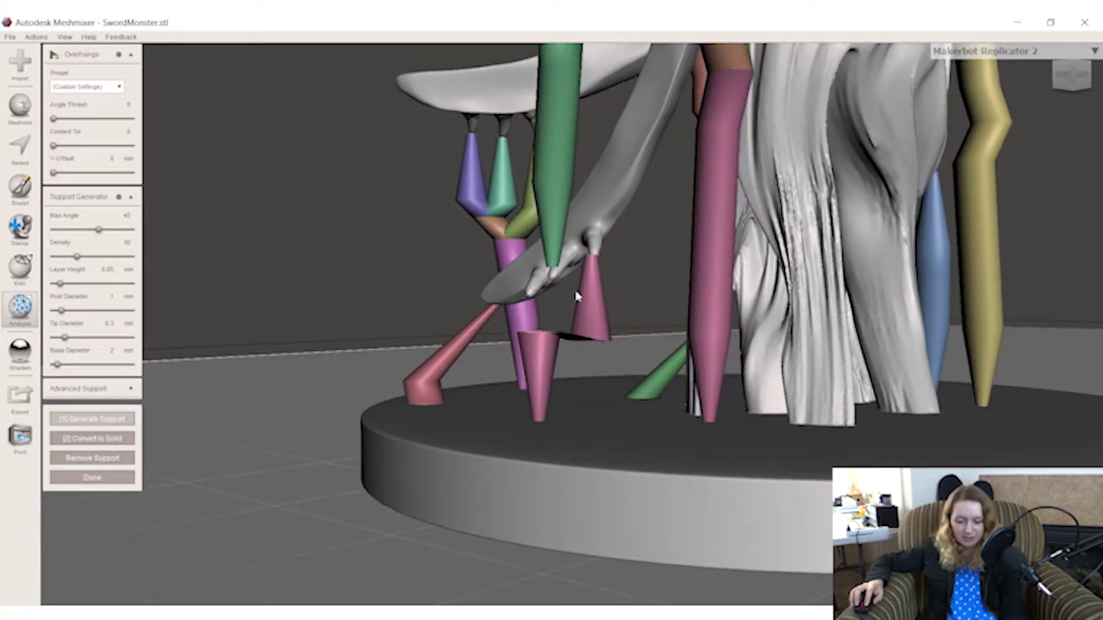
Delete the pink strut and add blue and yellow supports in its place
left_click(580, 294, "ctrl")
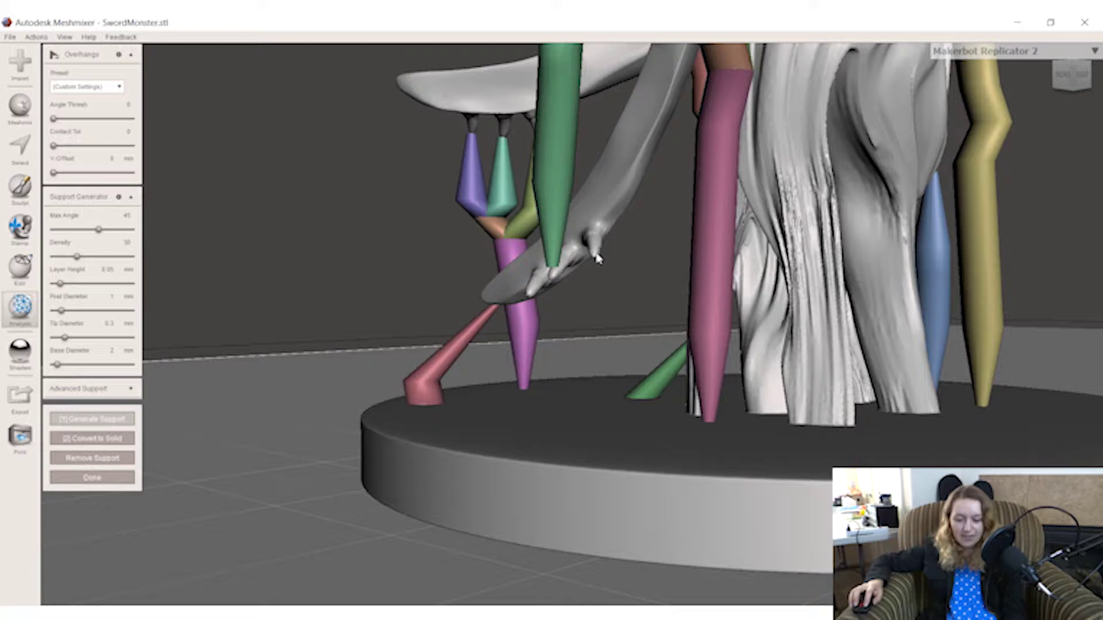
mouse_move(581, 299)
right_mouse_down()
mouse_move(593, 279)
mouse_move(577, 279)
right_mouse_up()
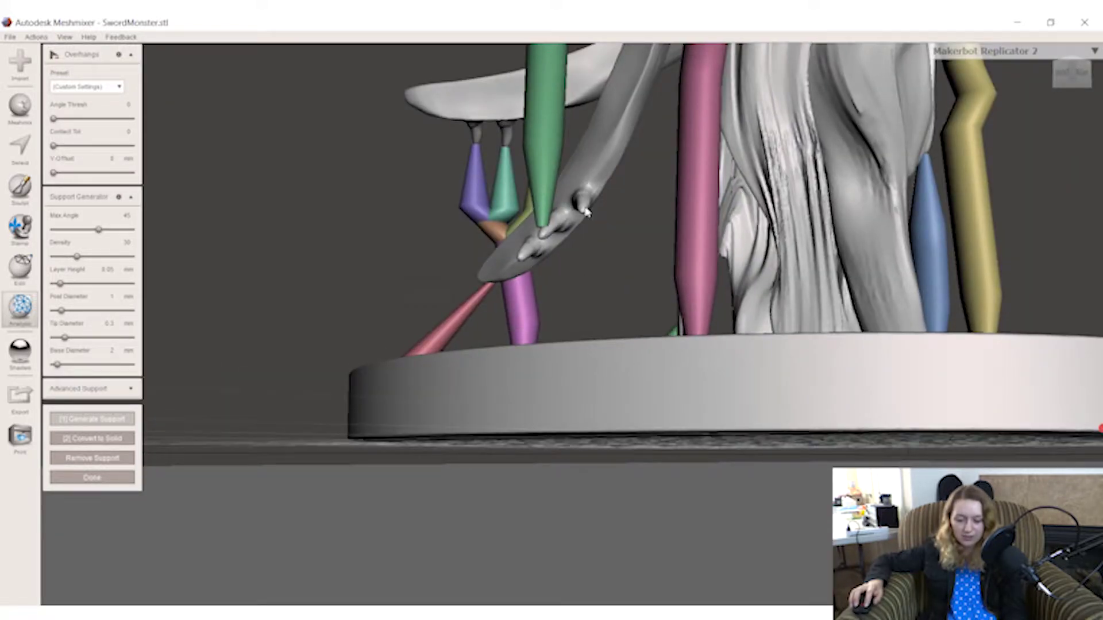
left_click(602, 168)
left_click(635, 100)
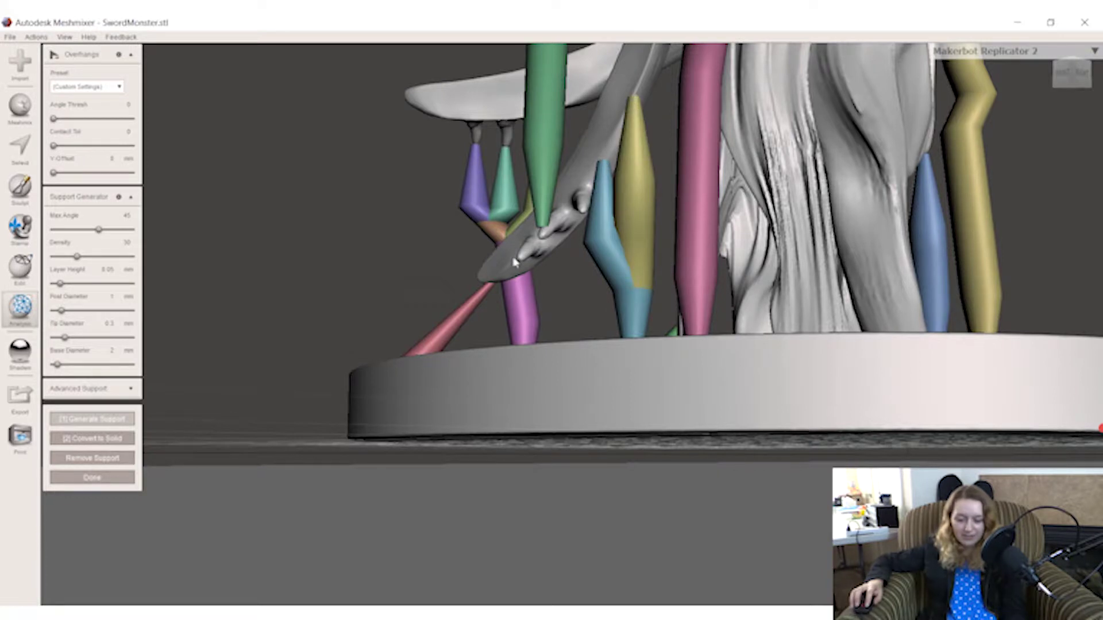
Add a purple strut from the low sword's underside down to the round base
right_click_drag(621, 237, 602, 298)
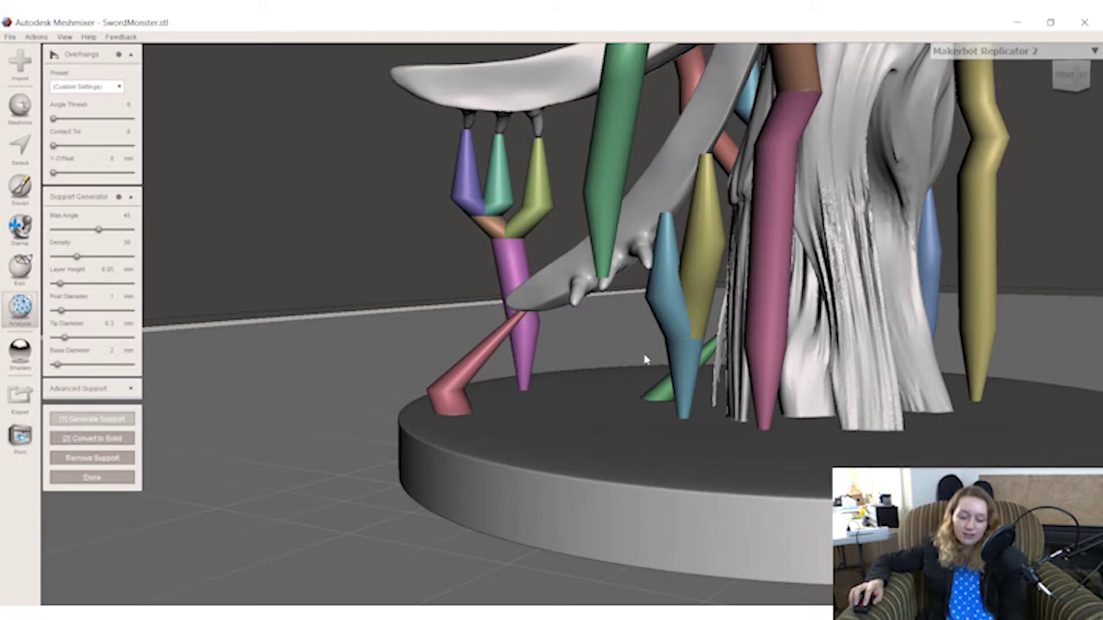
right_click_drag(645, 364, 612, 330)
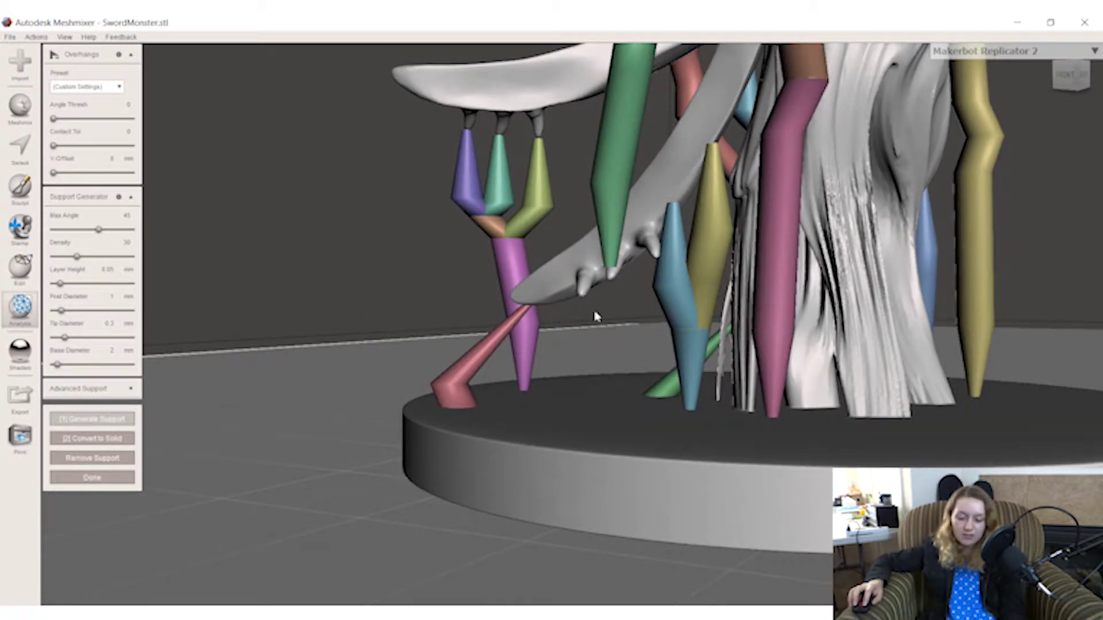
left_click_drag(582, 296, 575, 400)
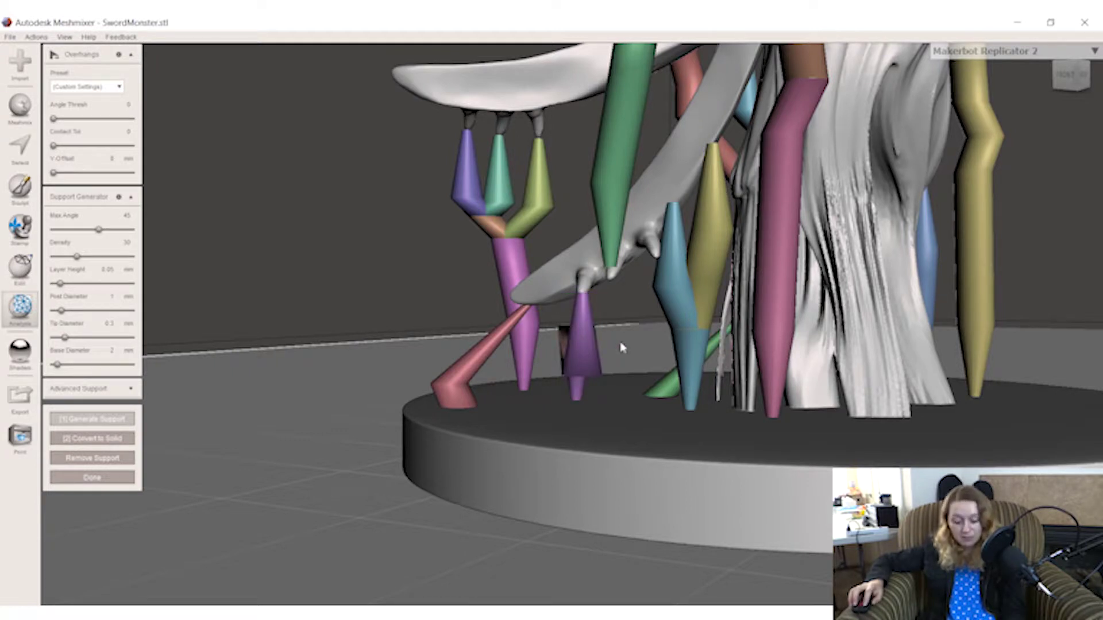
Remove the purple support and draw a new one from the wing underside to the base
left_click(597, 342, "ctrl")
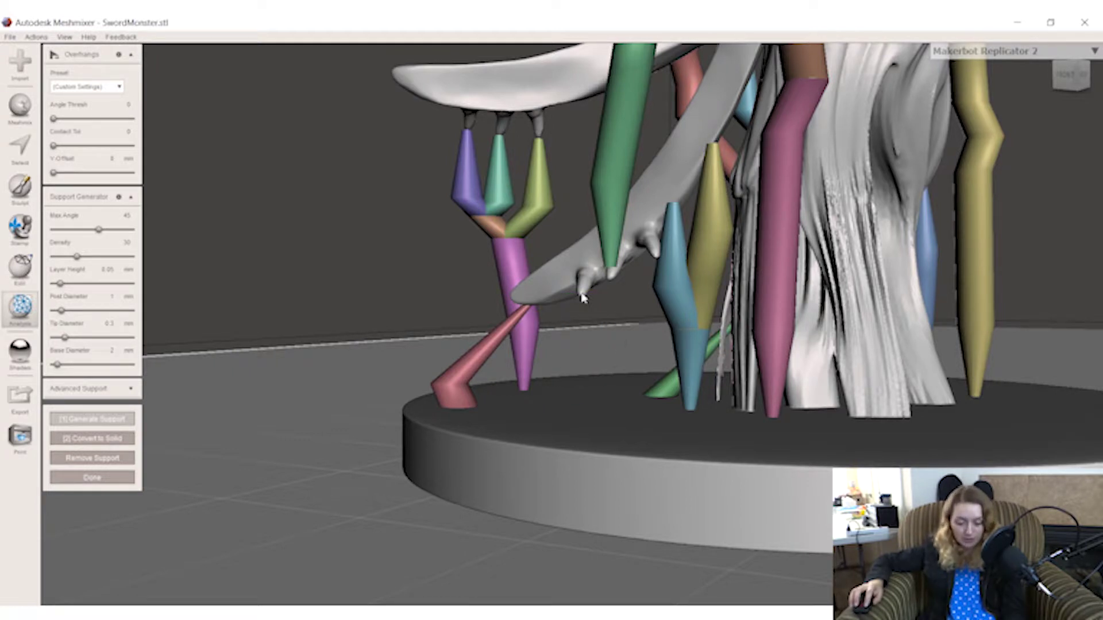
left_click_drag(581, 295, 582, 420)
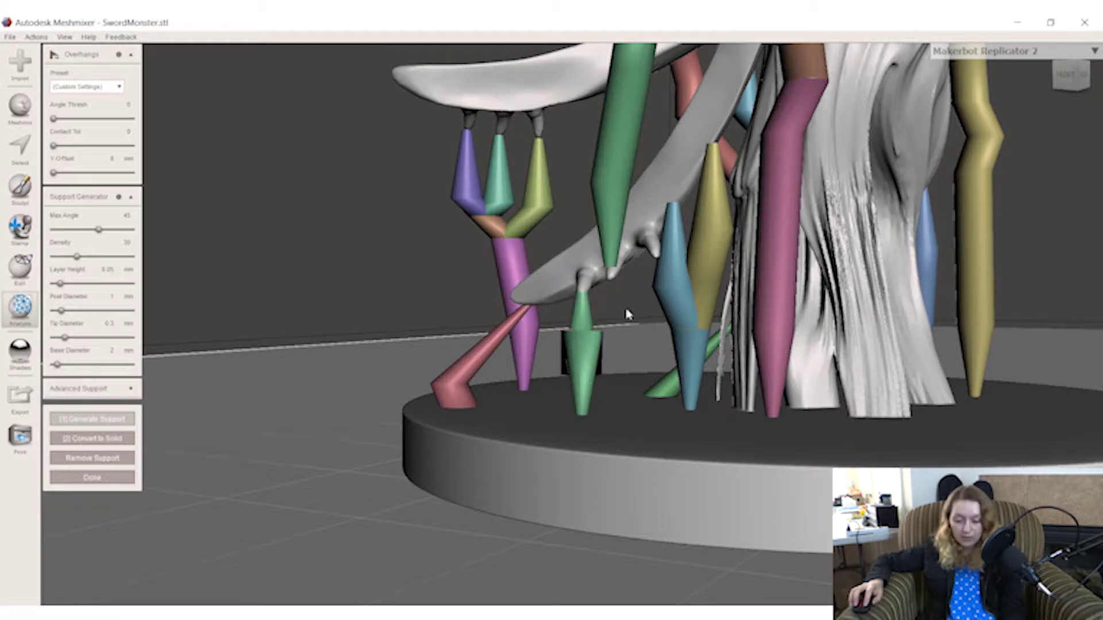
right_click_drag(627, 314, 803, 319)
scroll(908, 280, "up", 5)
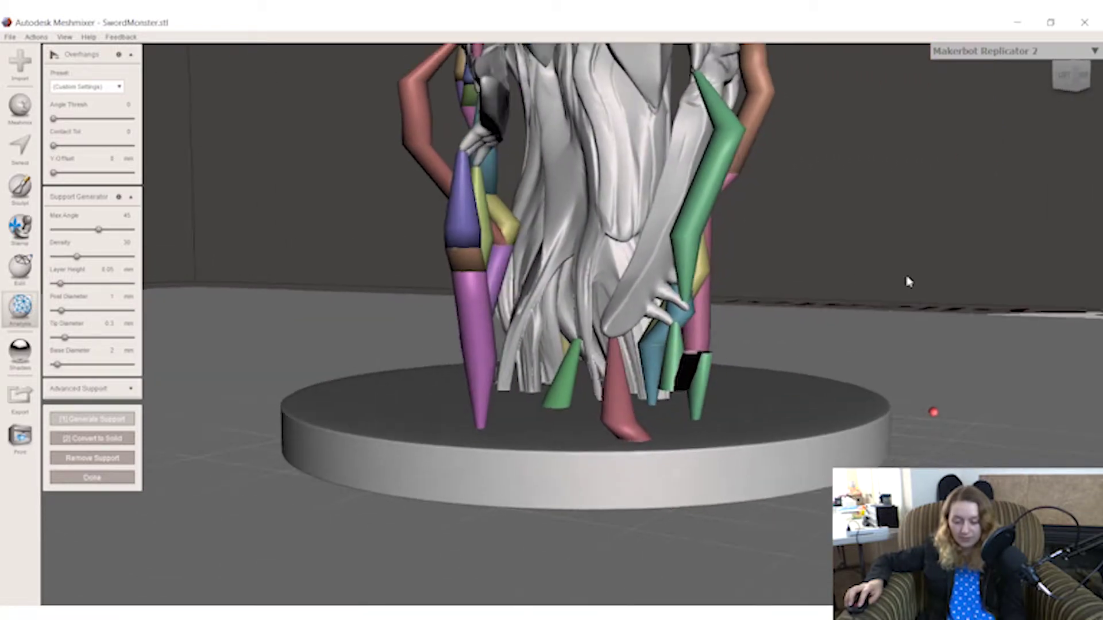
scroll(876, 362, "down", 5)
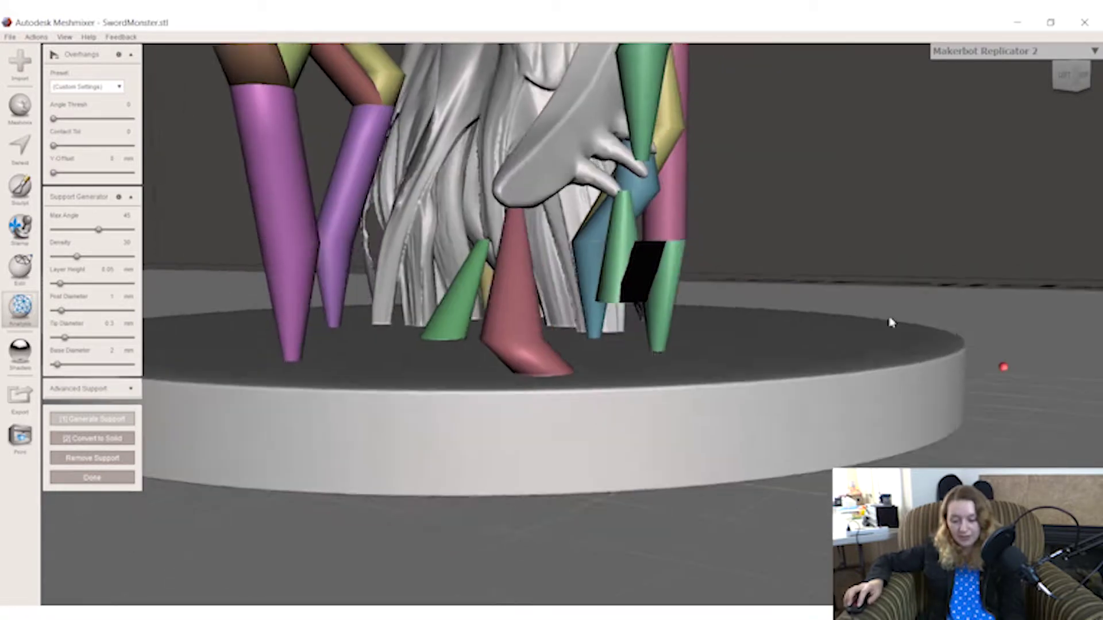
scroll(884, 325, "up", 2)
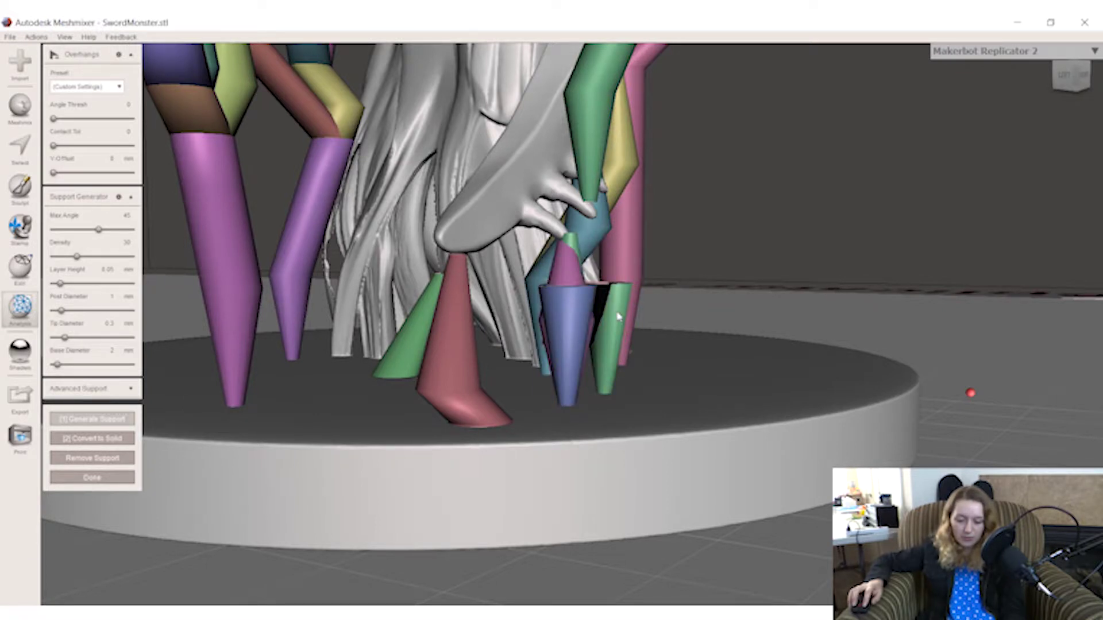
Delete the dark-blue strut under the wing
right_click_drag(643, 309, 563, 274)
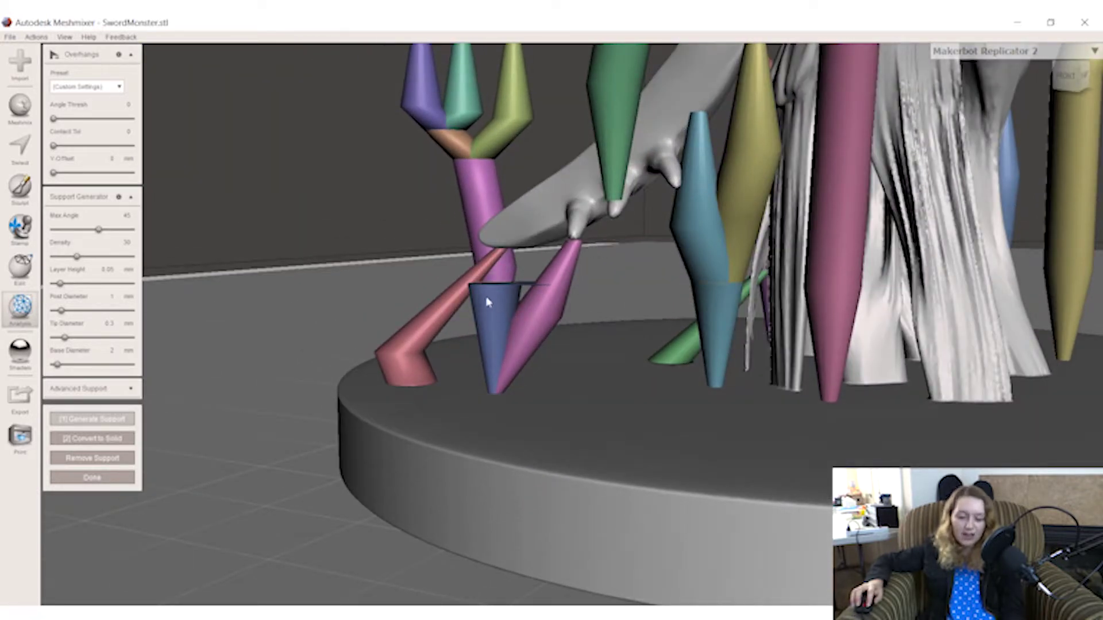
left_click(500, 302, "ctrl")
right_click_drag(619, 277, 725, 274)
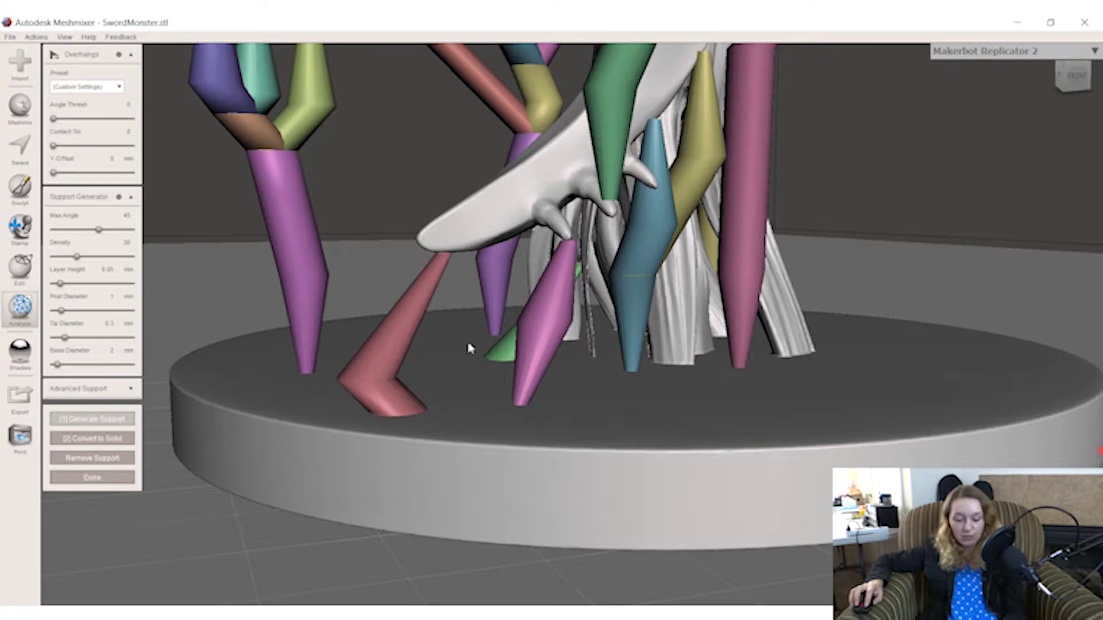
Restore the red angled strut after accidentally deleting it
left_click(403, 337, "ctrl")
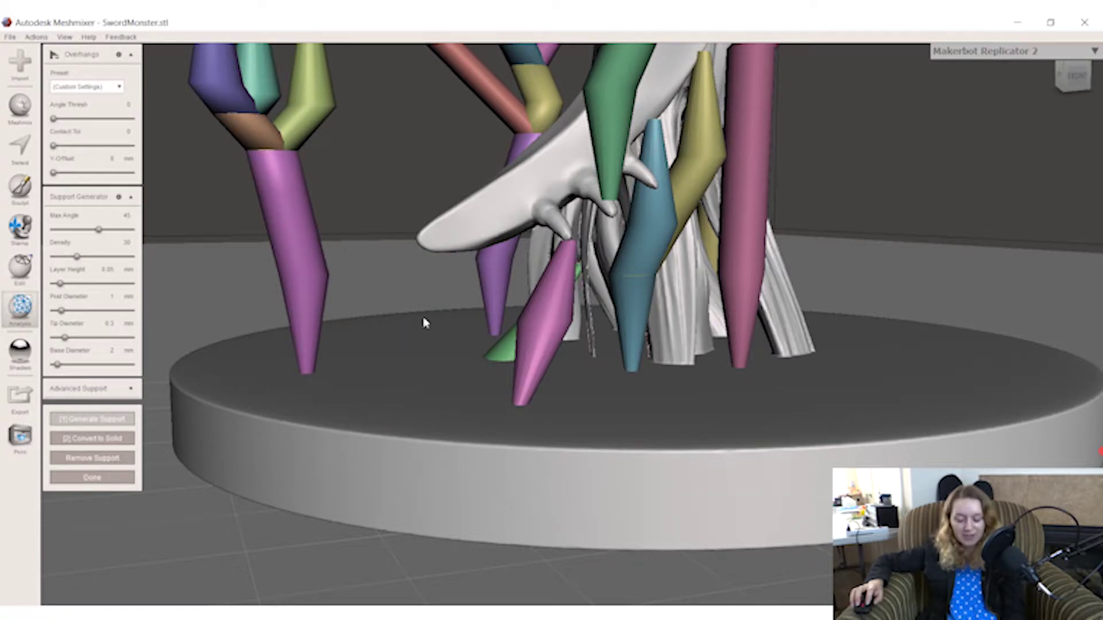
key("ctrl+z")
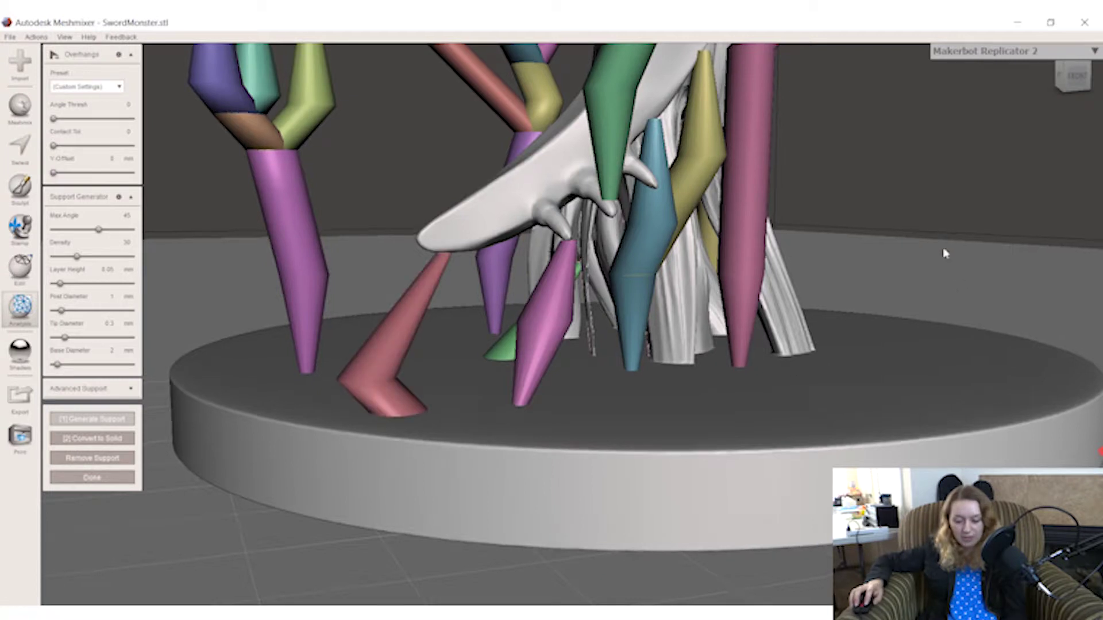
right_click_drag(943, 251, 910, 204)
Draw two test supports down to the base, then delete the tan and teal supports
left_click_drag(619, 224, 607, 389)
right_click_drag(932, 254, 780, 249)
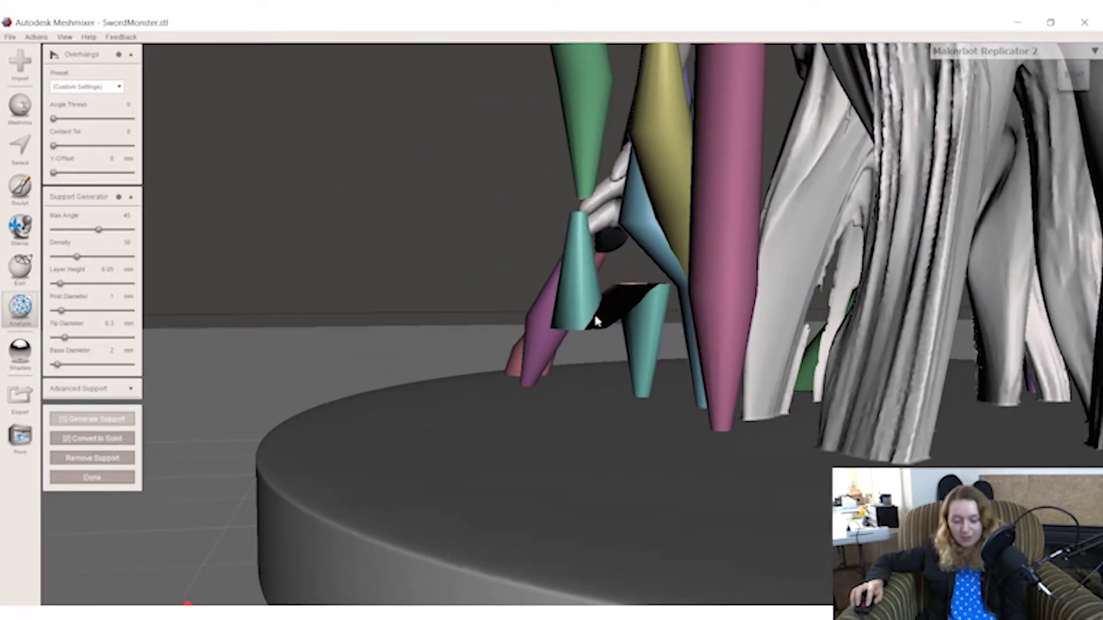
left_click_drag(580, 296, 578, 416)
right_click_drag(509, 373, 708, 317)
left_click(724, 313, "ctrl")
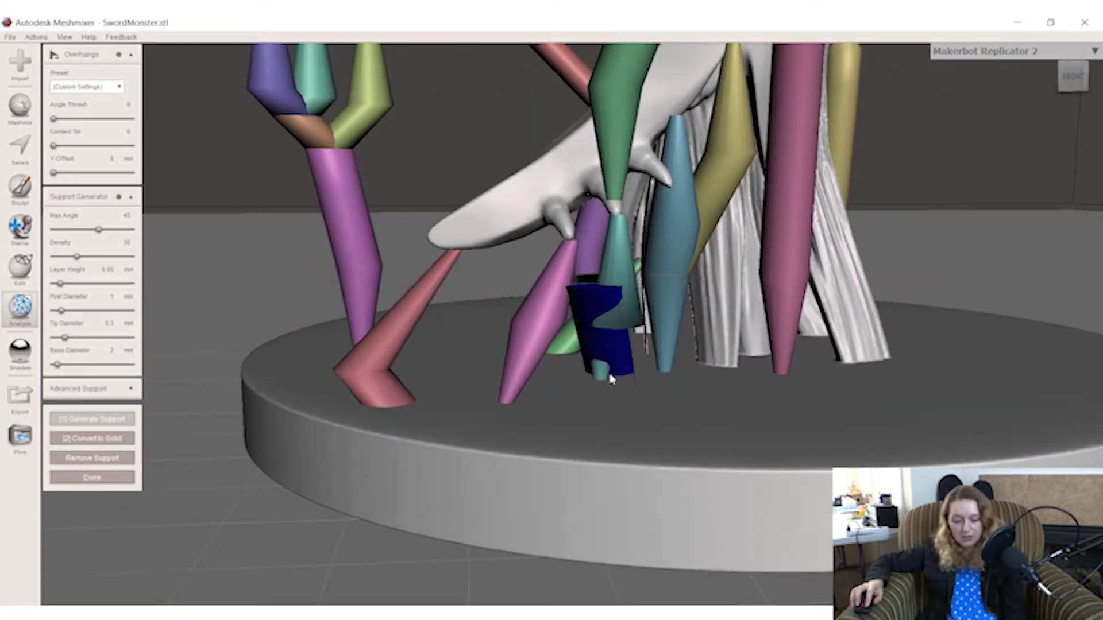
left_click(642, 360, "ctrl")
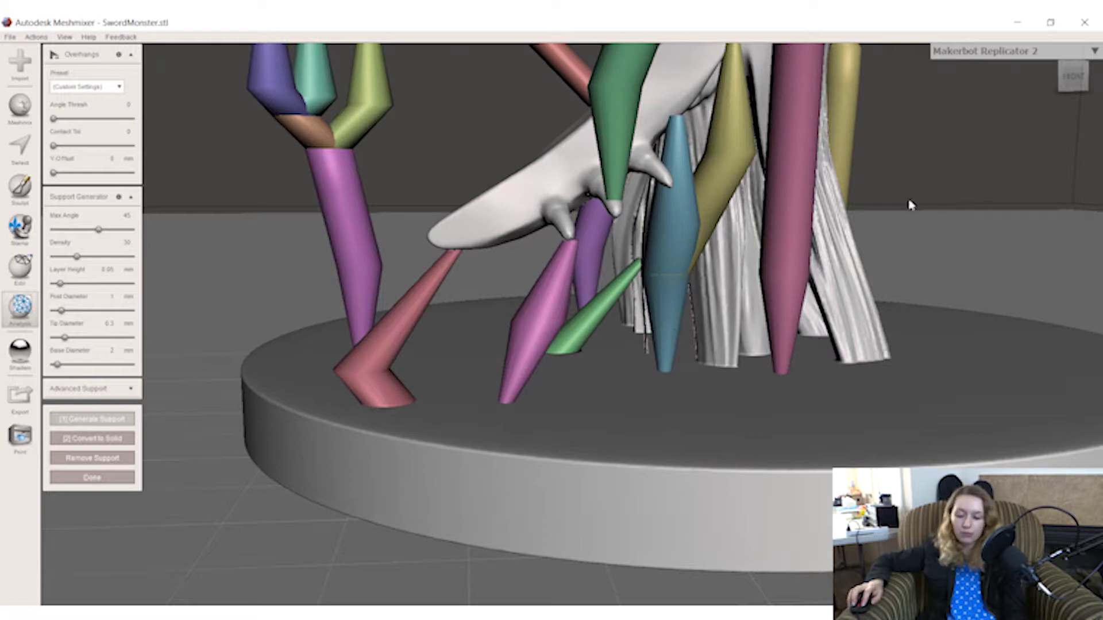
right_click_drag(910, 205, 896, 194)
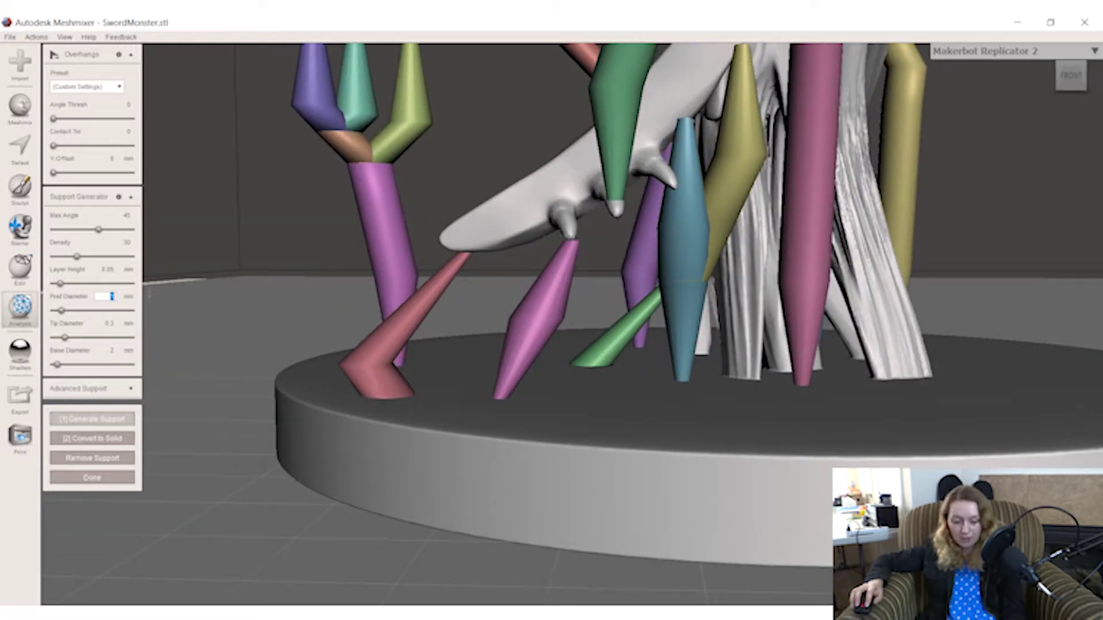
Set Post Diameter to 0.5 mm and draw a thin vertical support to the platform
key("Return")
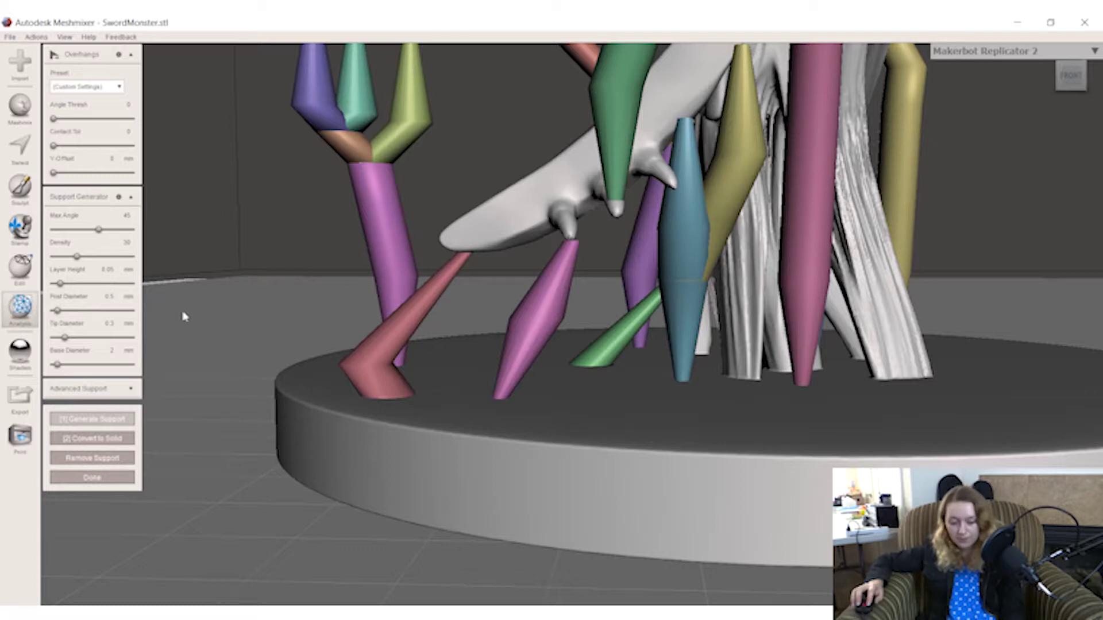
left_click_drag(616, 208, 618, 396)
right_click_drag(1004, 276, 601, 294)
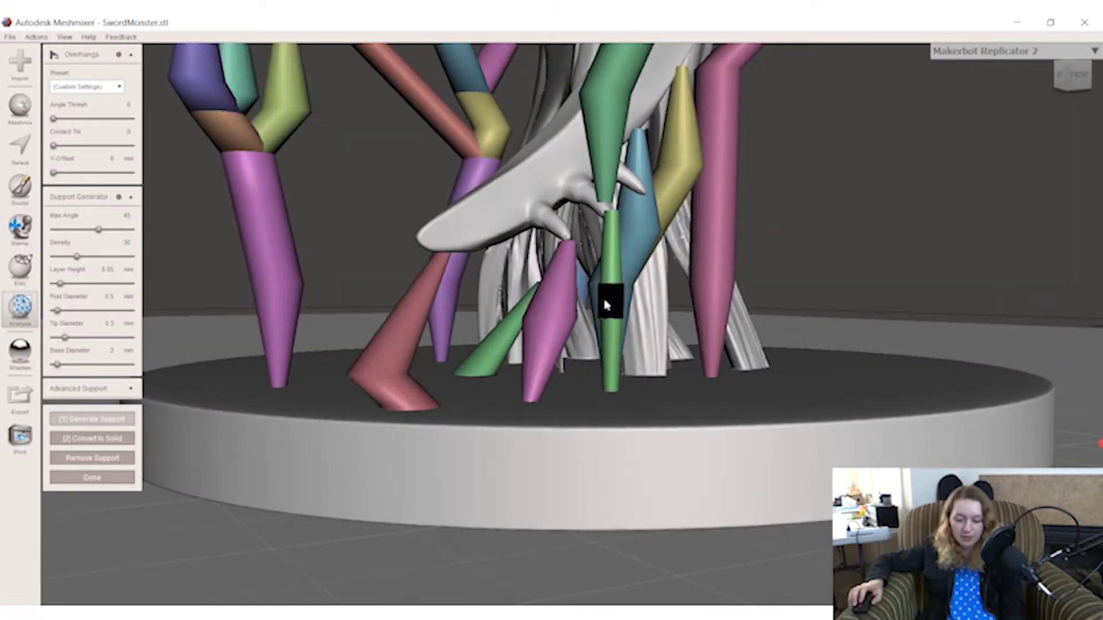
mouse_move(838, 248)
right_mouse_down()
mouse_move(689, 250)
mouse_move(841, 245)
right_mouse_up()
scroll(628, 294, "up", 5)
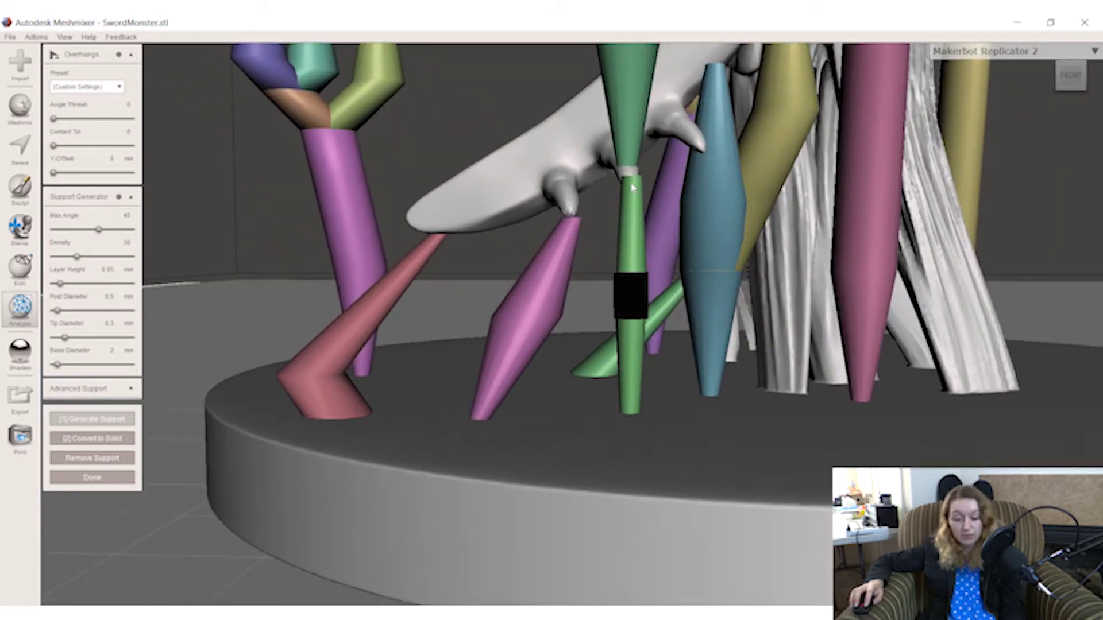
Redraw the support as a straight pink post from the spike to the platform and inspect it
left_click_drag(632, 188, 629, 418)
right_click_drag(689, 324, 598, 187)
scroll(580, 195, "down", 5)
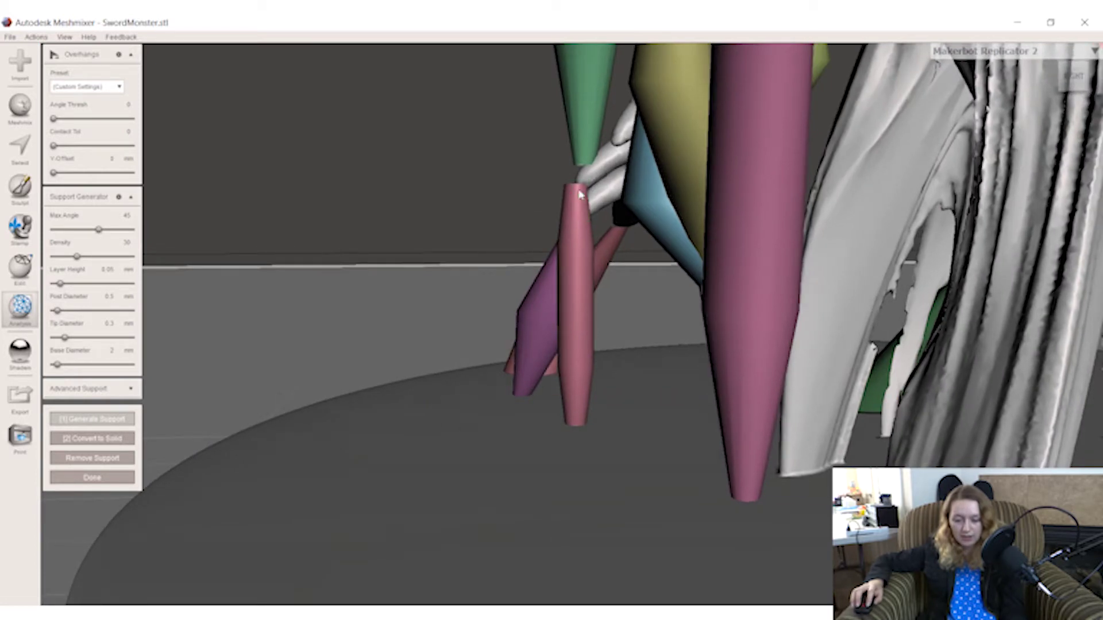
right_click_drag(442, 227, 647, 232)
scroll(819, 313, "up", 3)
scroll(819, 313, "down", 5)
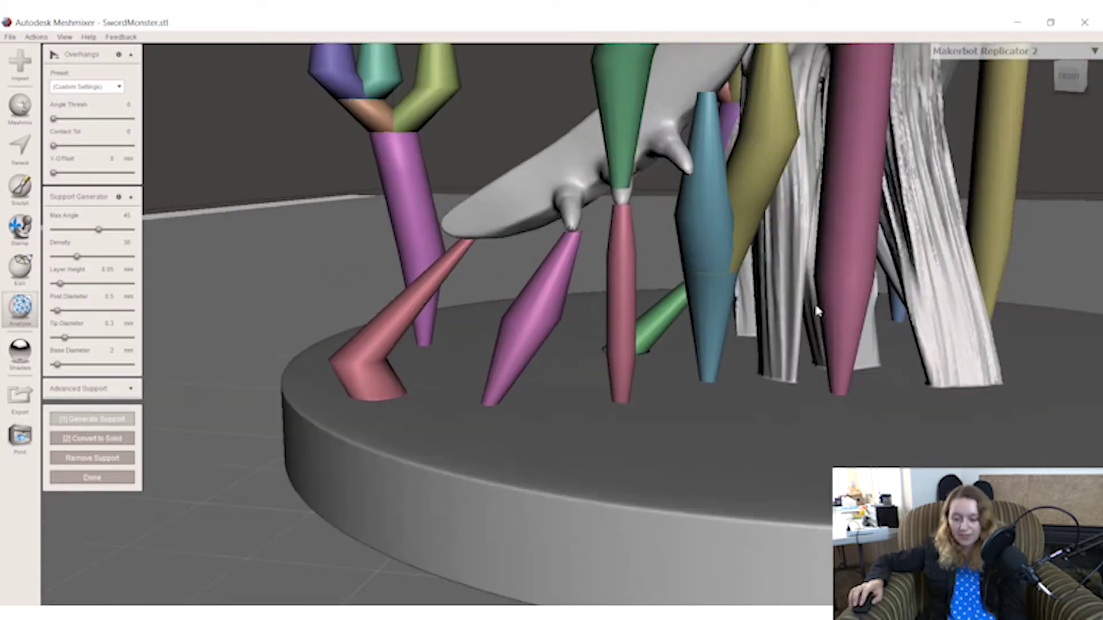
right_click_drag(911, 253, 876, 268)
scroll(876, 268, "up", 3)
Zoom and orbit to inspect the figurine's supports from the front
scroll(874, 332, "down", 4)
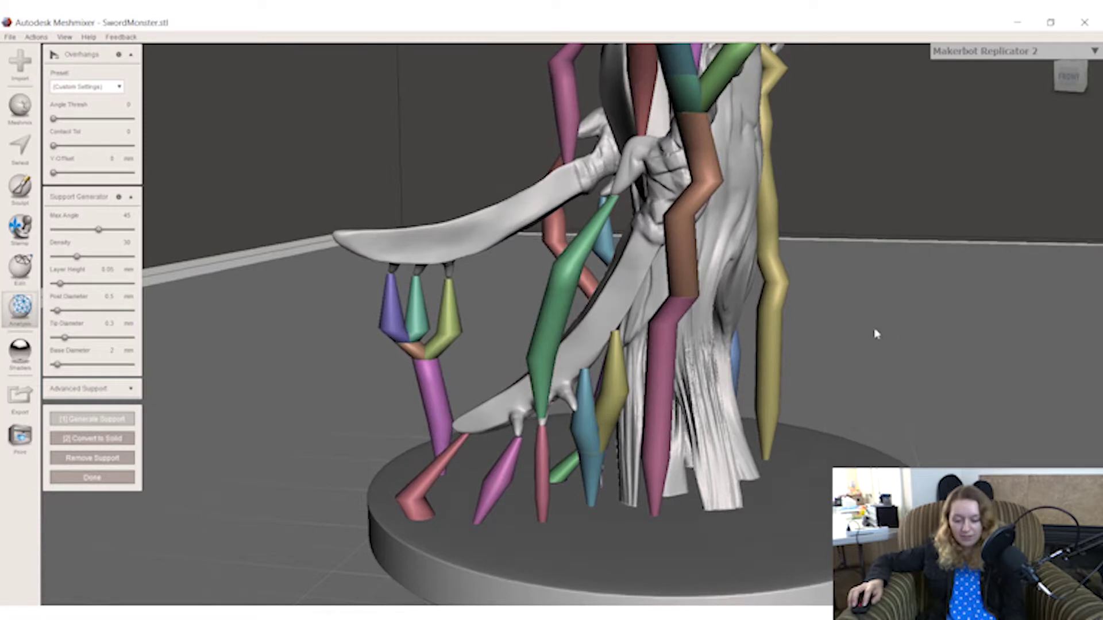
right_click_drag(874, 333, 837, 406)
scroll(717, 323, "up", 2)
scroll(717, 322, "down", 4)
scroll(825, 347, "up", 3)
scroll(836, 406, "down", 5)
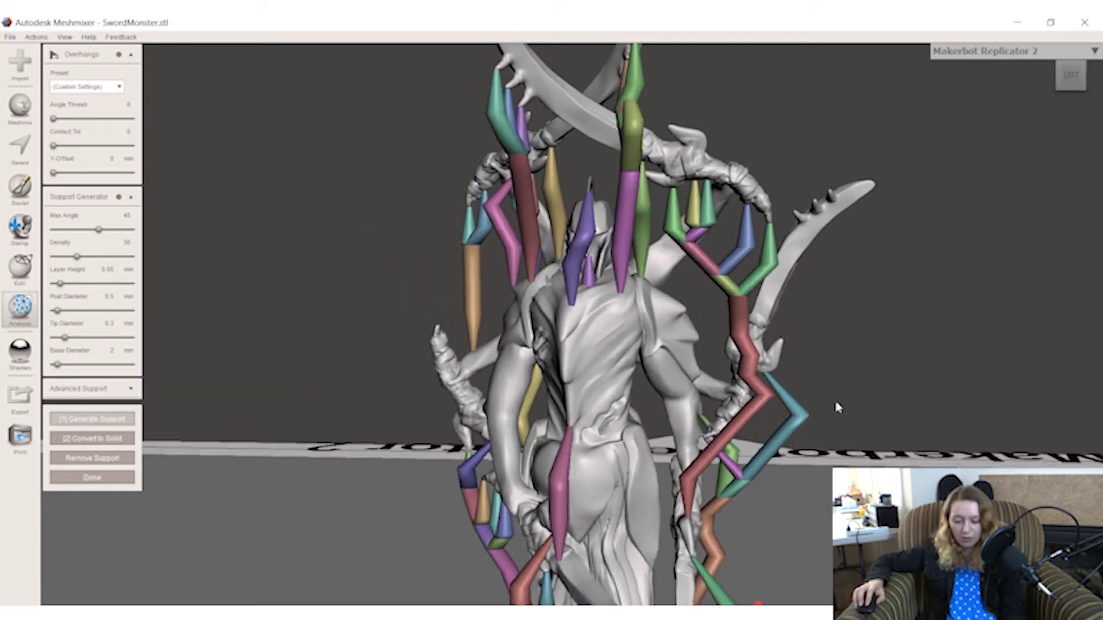
right_click_drag(843, 367, 730, 394)
right_click_drag(749, 352, 857, 352)
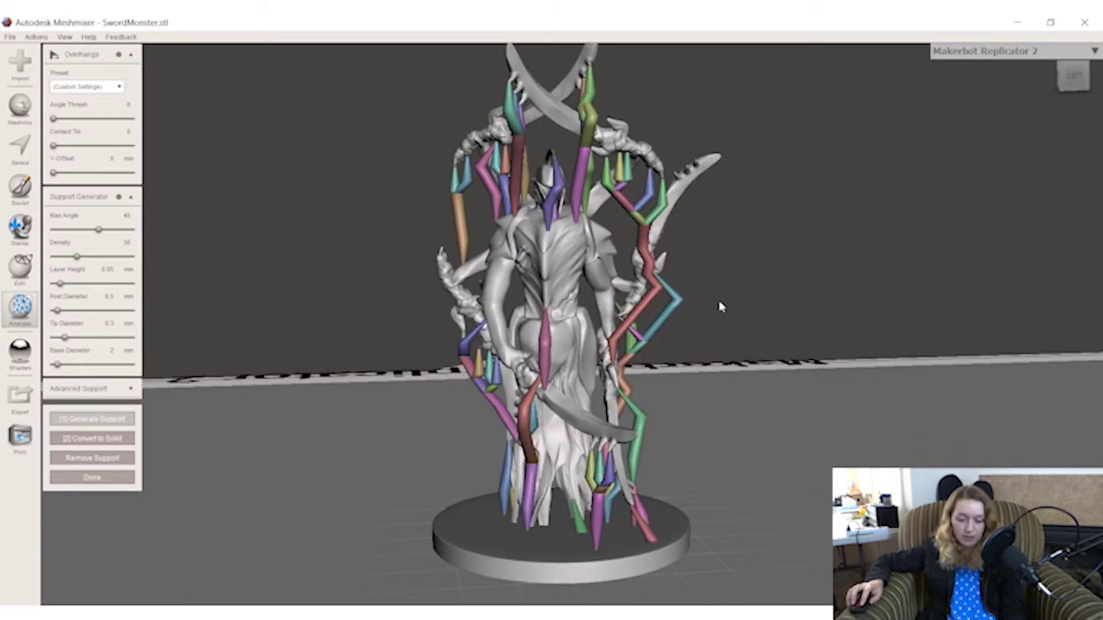
right_click_drag(781, 322, 803, 555)
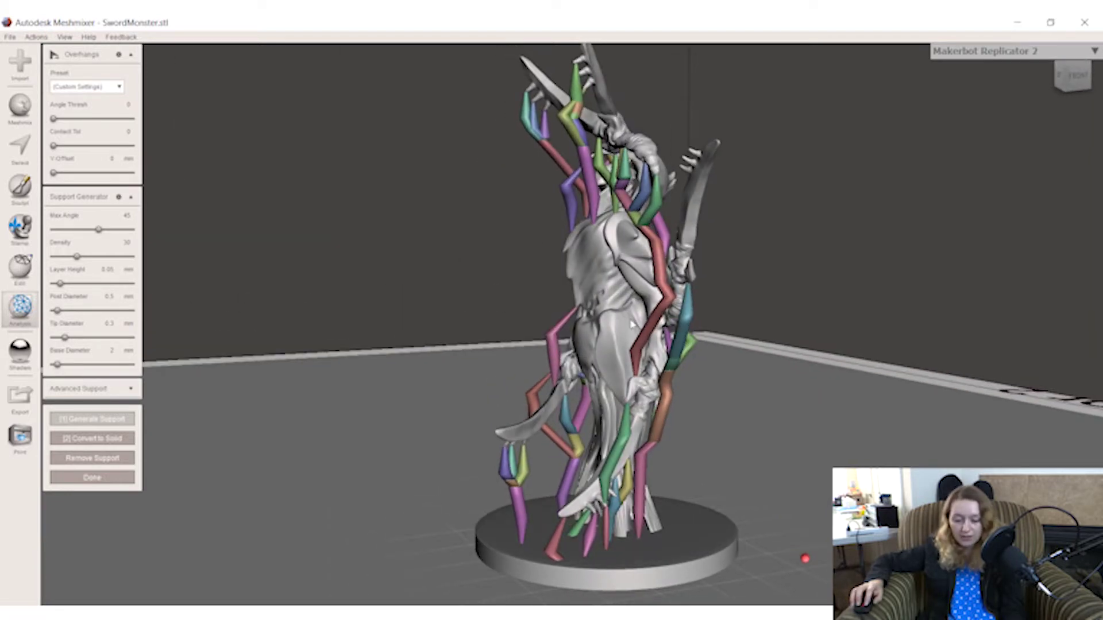
Check the supports from side, back and three-quarter views, then finish the Overhangs tool
right_click_drag(634, 325, 540, 224)
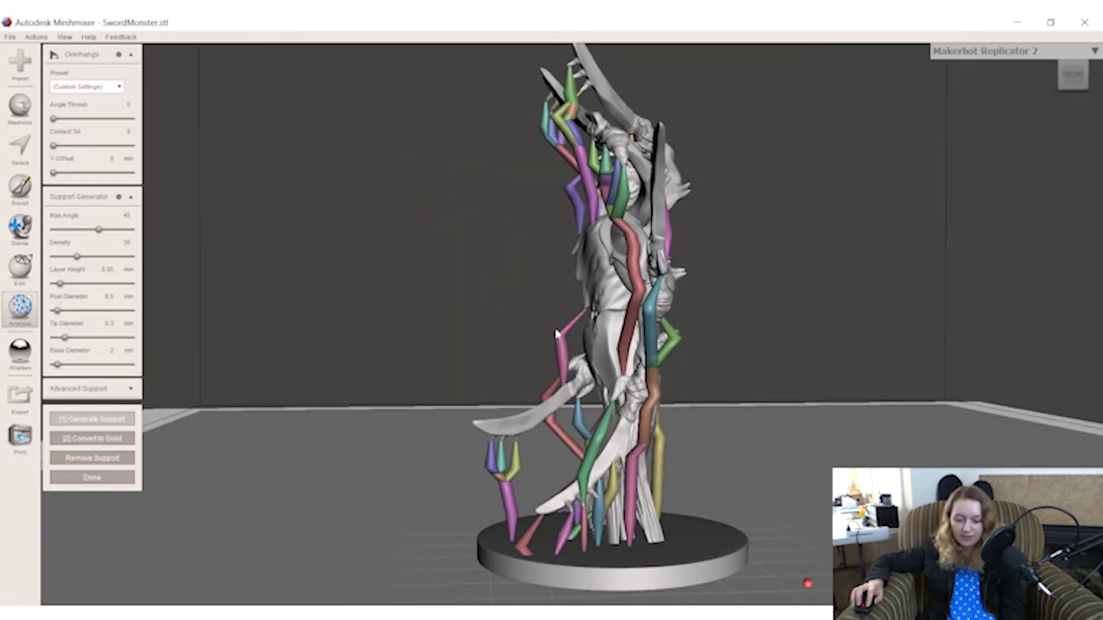
right_click_drag(556, 334, 608, 278)
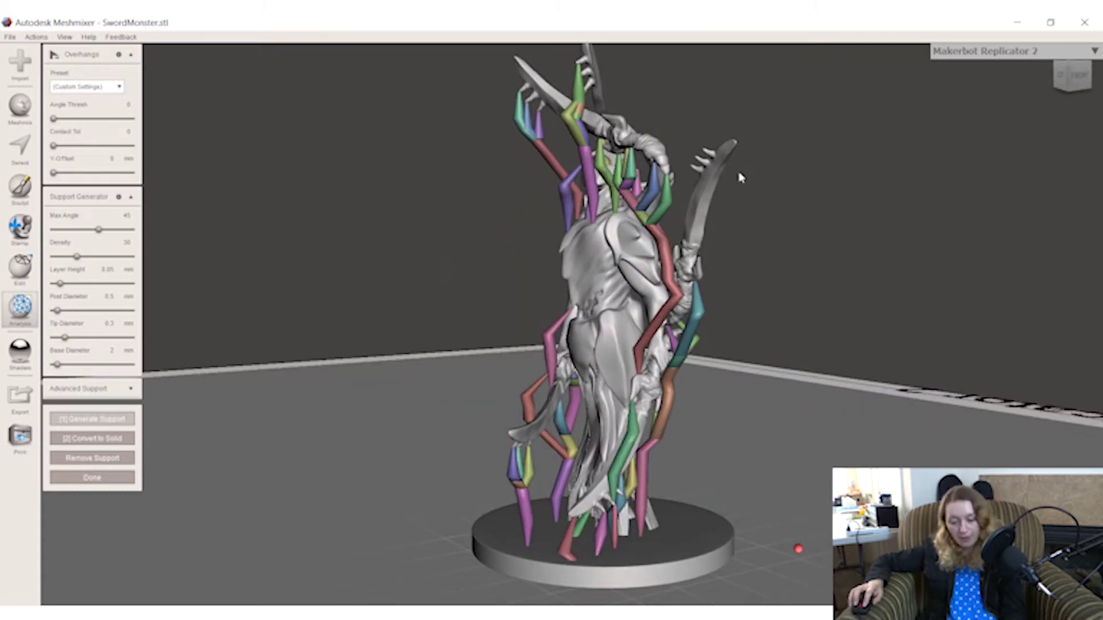
right_click_drag(773, 225, 597, 393)
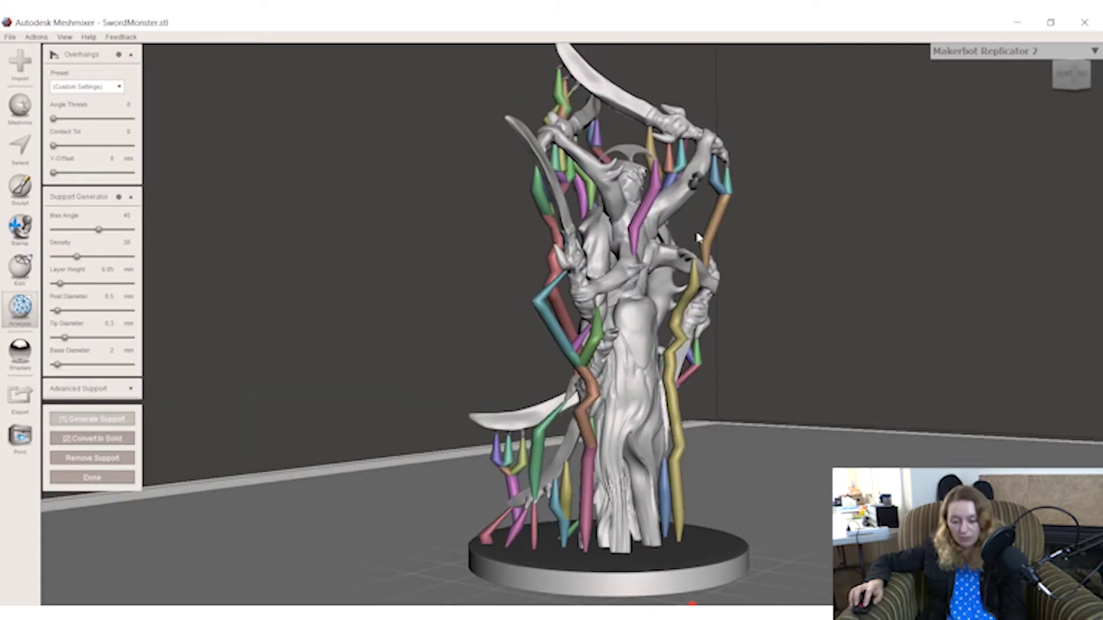
right_click_drag(740, 356, 807, 350)
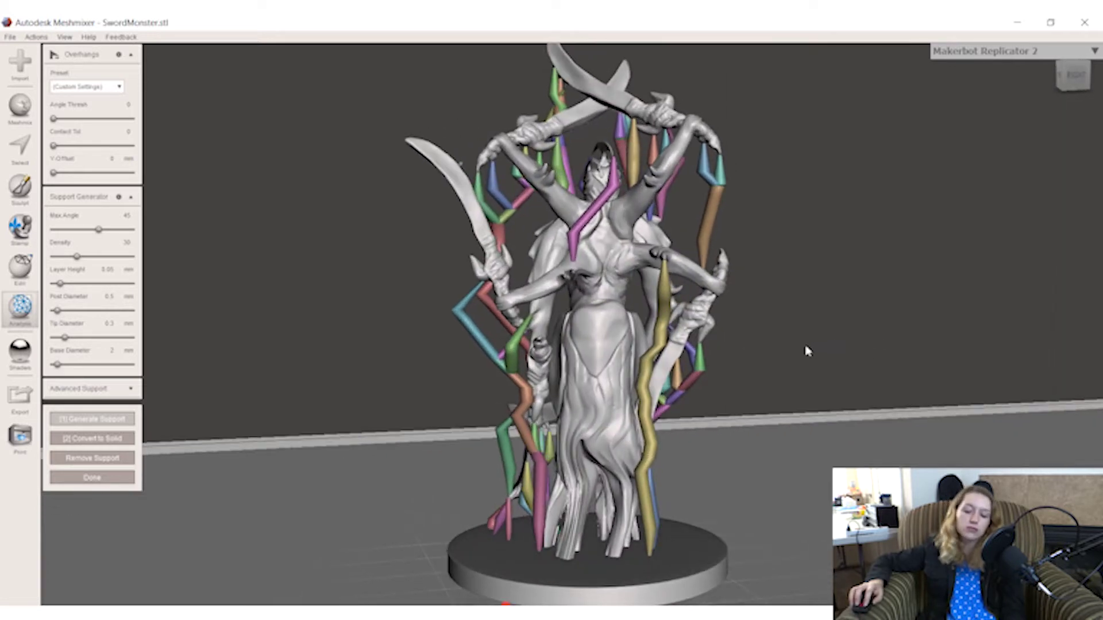
right_click_drag(618, 344, 548, 260)
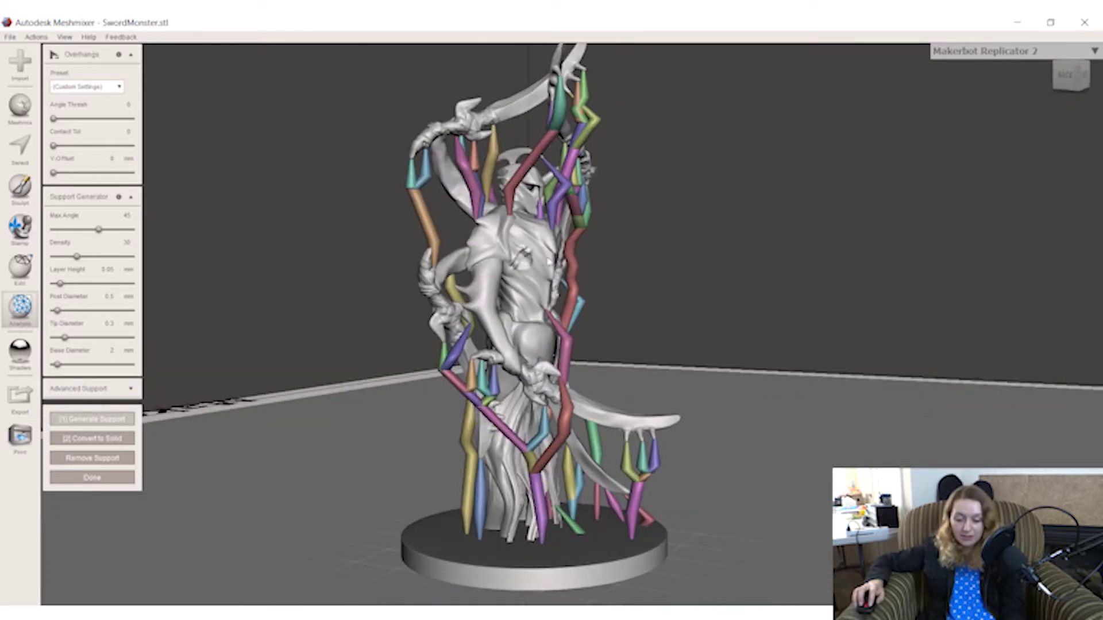
right_click_drag(779, 362, 972, 455)
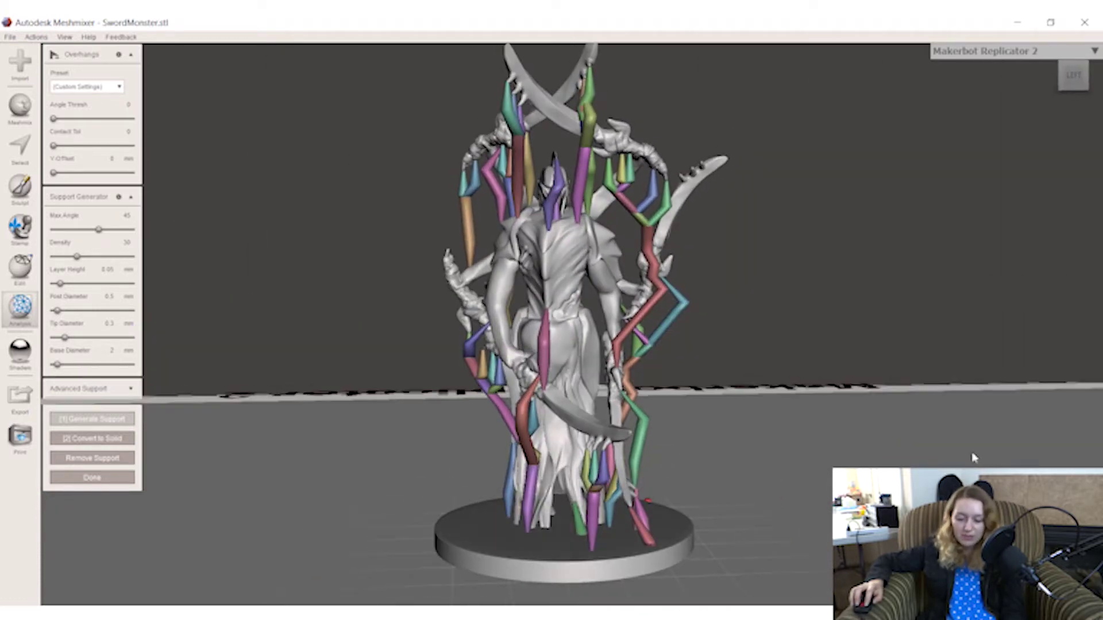
right_click_drag(827, 420, 813, 414)
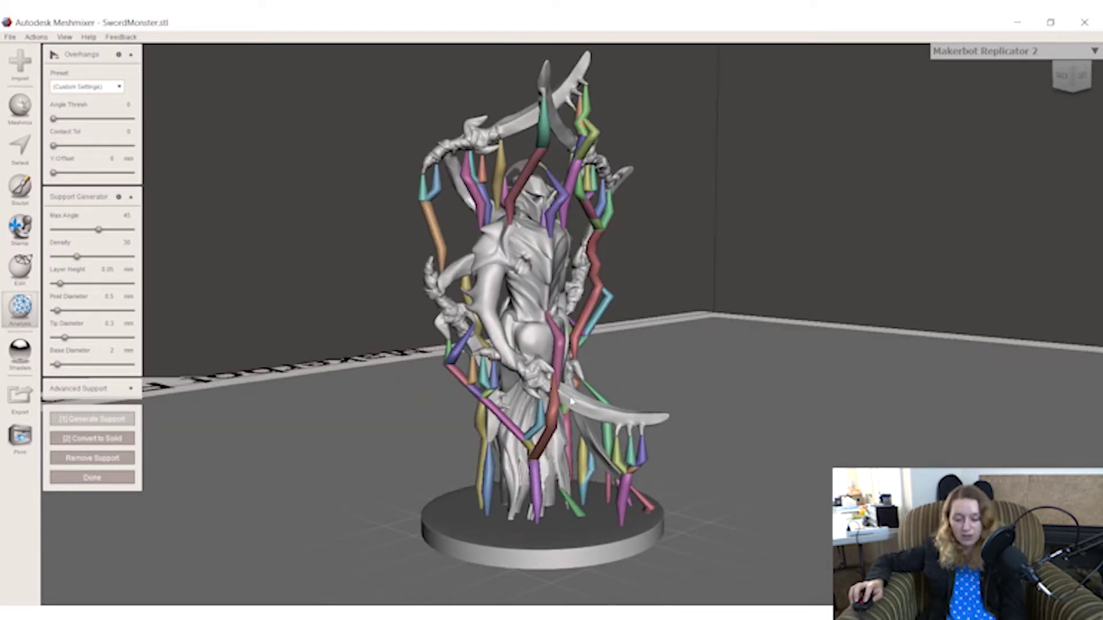
left_click(94, 479)
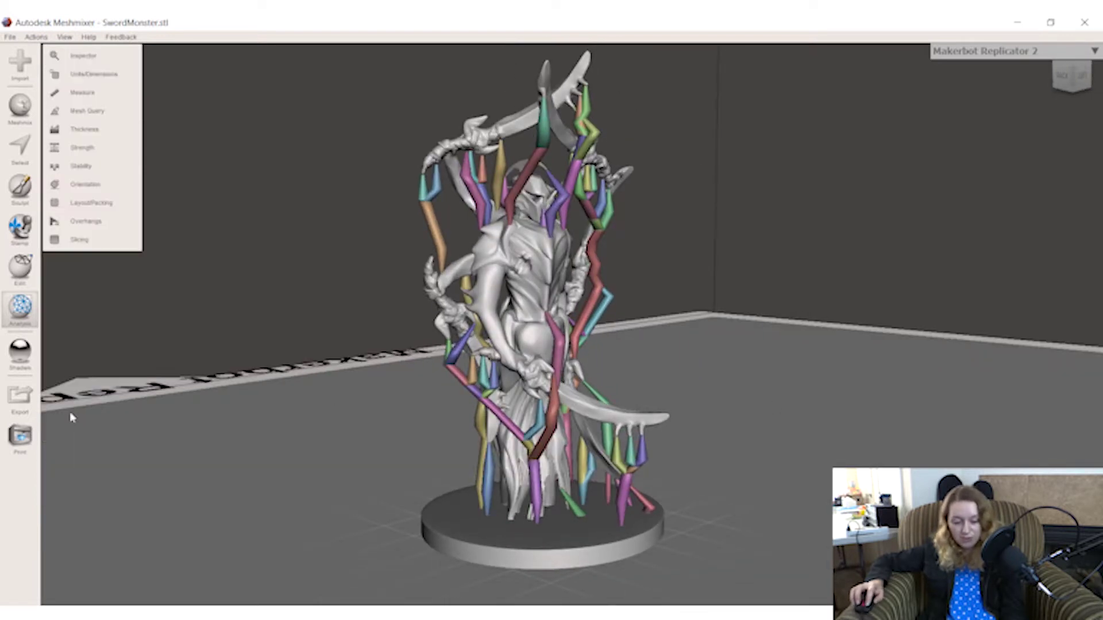
Export the supported mesh as SwordMonster.stl in Downloads, overwriting the existing file
key("ctrl+e")
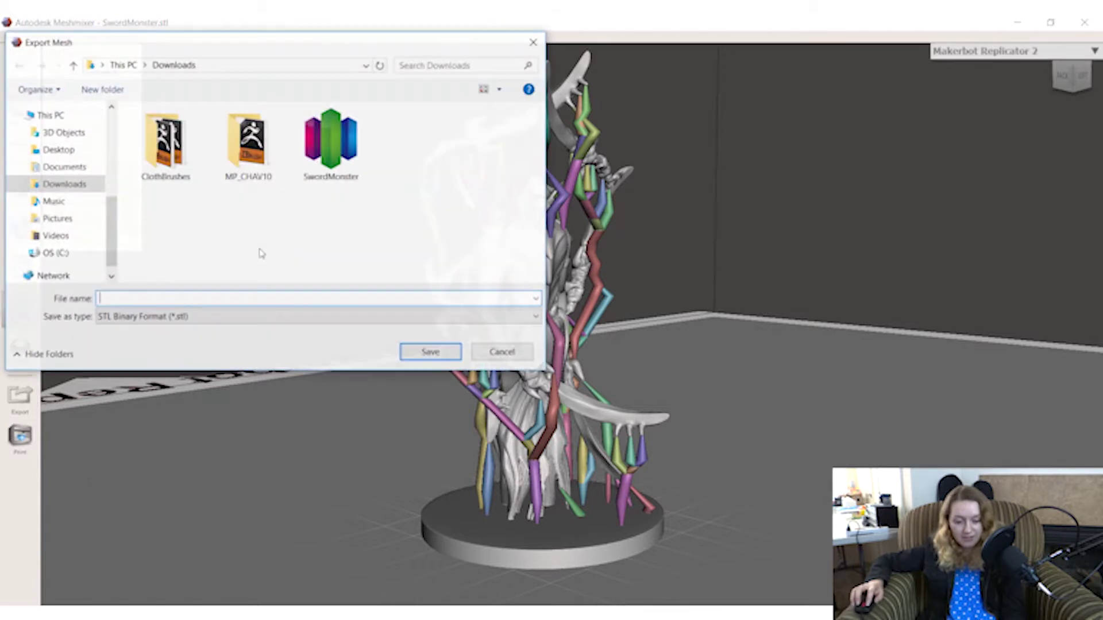
left_click(331, 143)
left_click(431, 353)
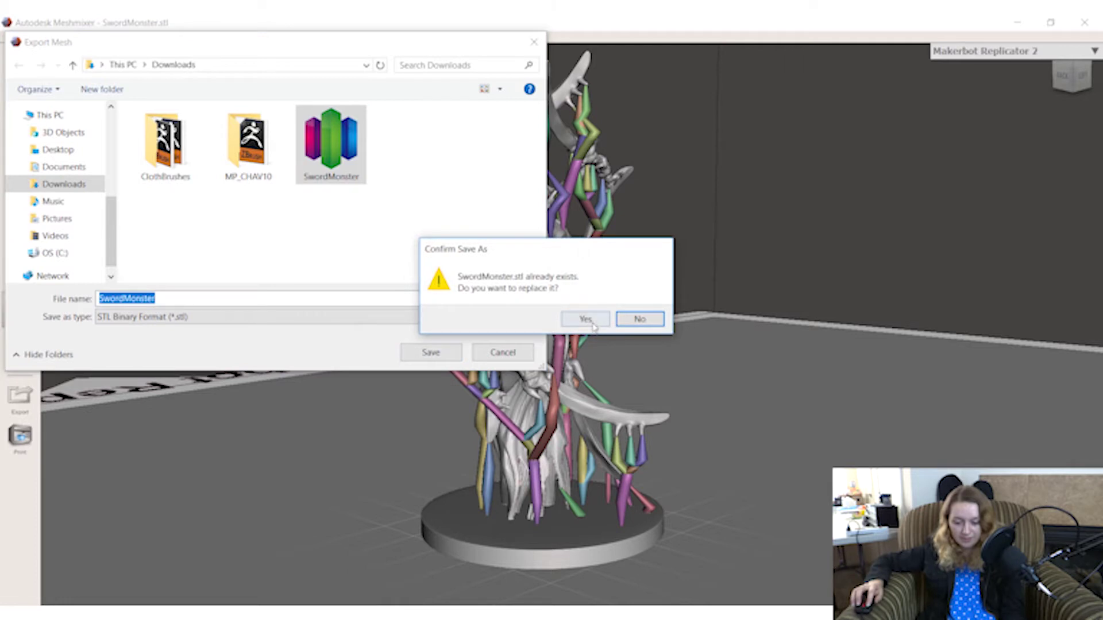
left_click(584, 319)
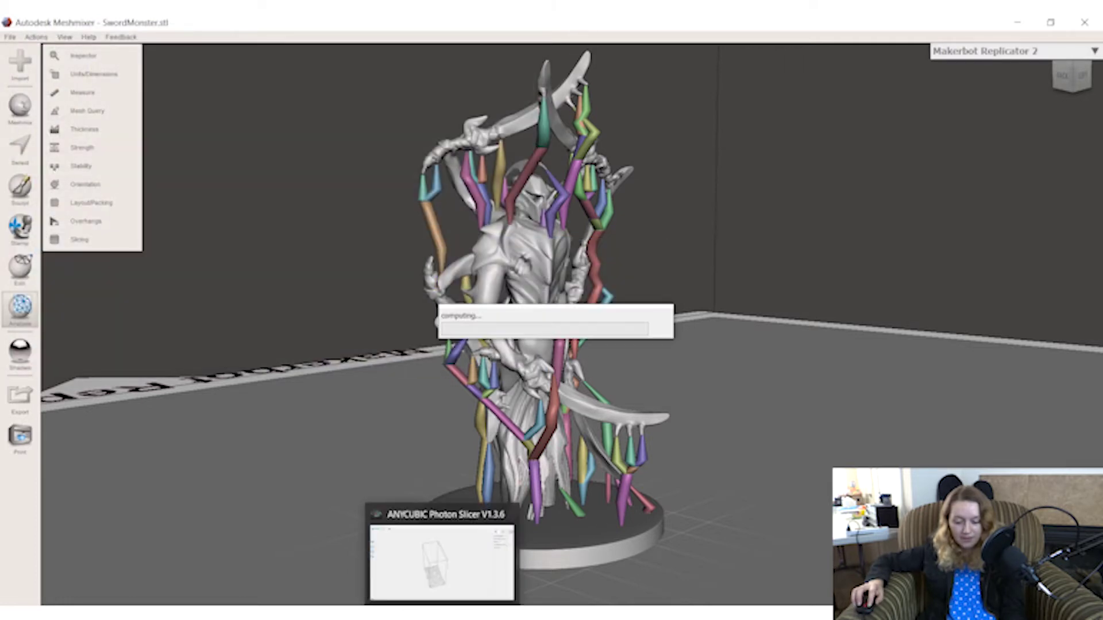
left_click(436, 592)
Open SwordMonster from the Downloads folder in Photon Slicer
left_click_drag(637, 466, 143, 169)
left_click(17, 58)
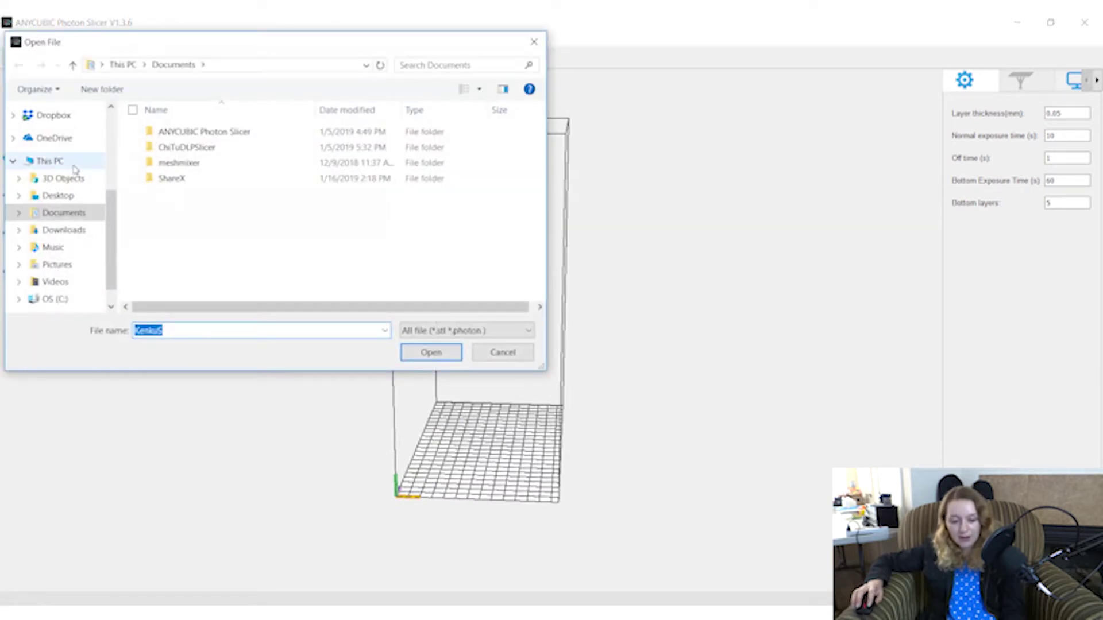
left_click(64, 229)
double_click(332, 143)
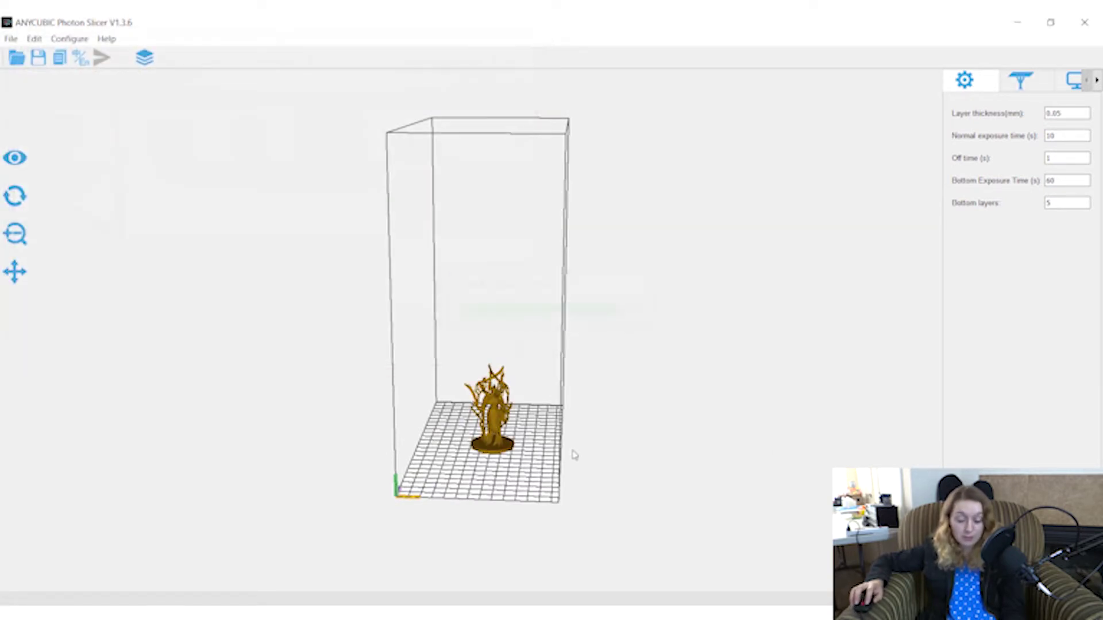
Orbit and zoom around the loaded figurine on the build plate, then select it
mouse_move(718, 433)
left_mouse_down()
mouse_move(715, 409)
mouse_move(709, 446)
left_mouse_up()
scroll(543, 452, "up", 8)
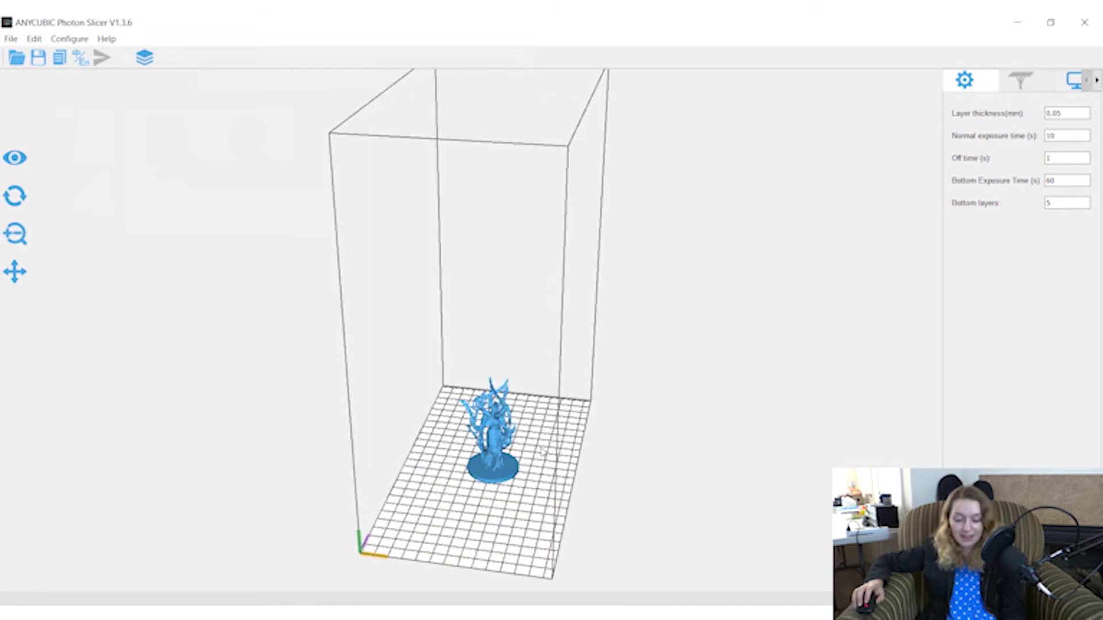
scroll(665, 463, "down", 8)
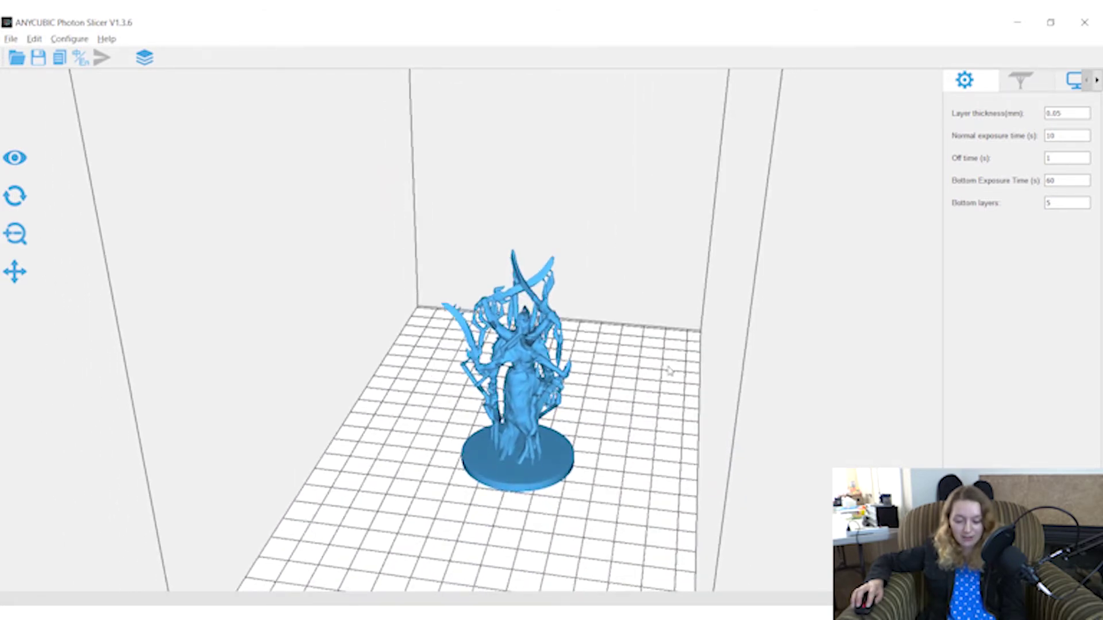
left_click_drag(666, 381, 568, 393)
scroll(560, 400, "up", 4)
mouse_move(677, 407)
left_mouse_down()
mouse_move(655, 411)
mouse_move(665, 413)
mouse_move(660, 394)
left_mouse_up()
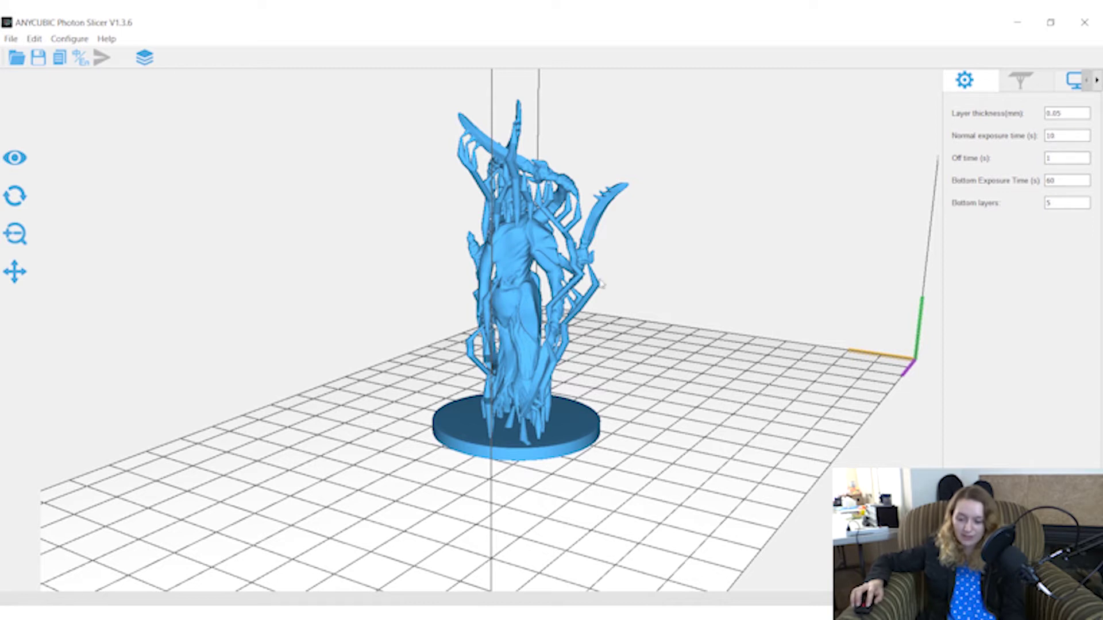
left_click(543, 274)
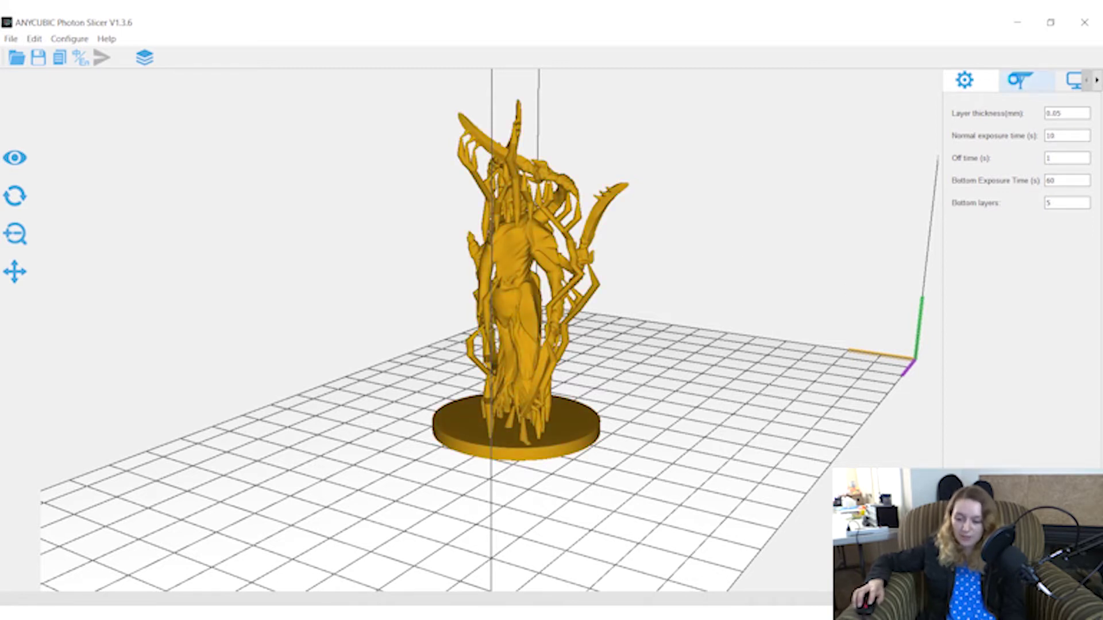
Auto-generate Light supports with a raft beneath the figurine's base
left_click(1019, 81)
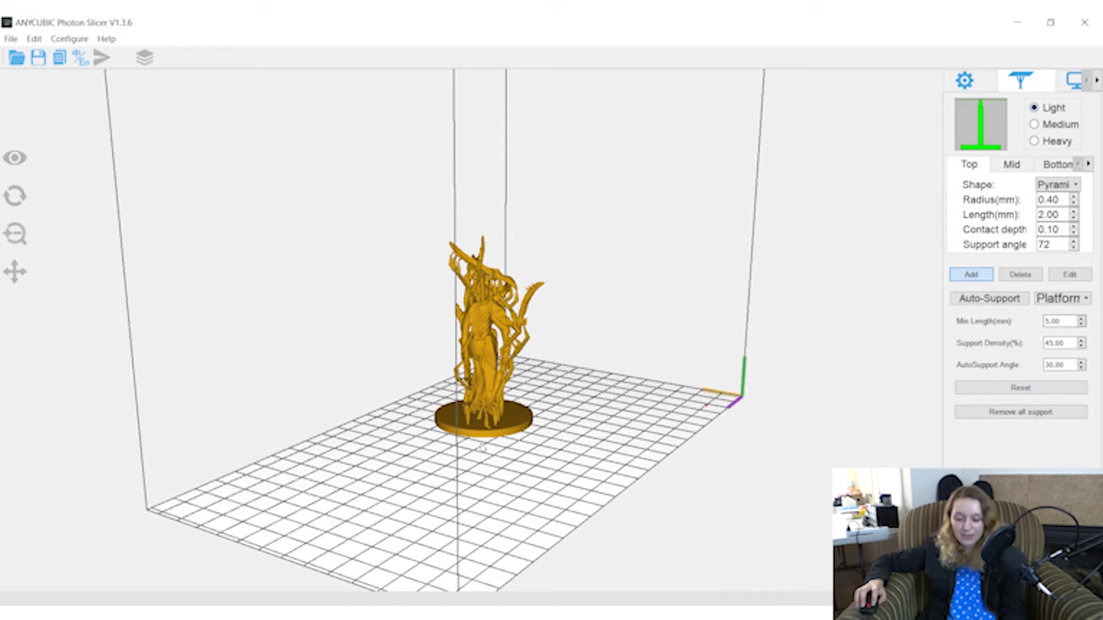
left_click(988, 300)
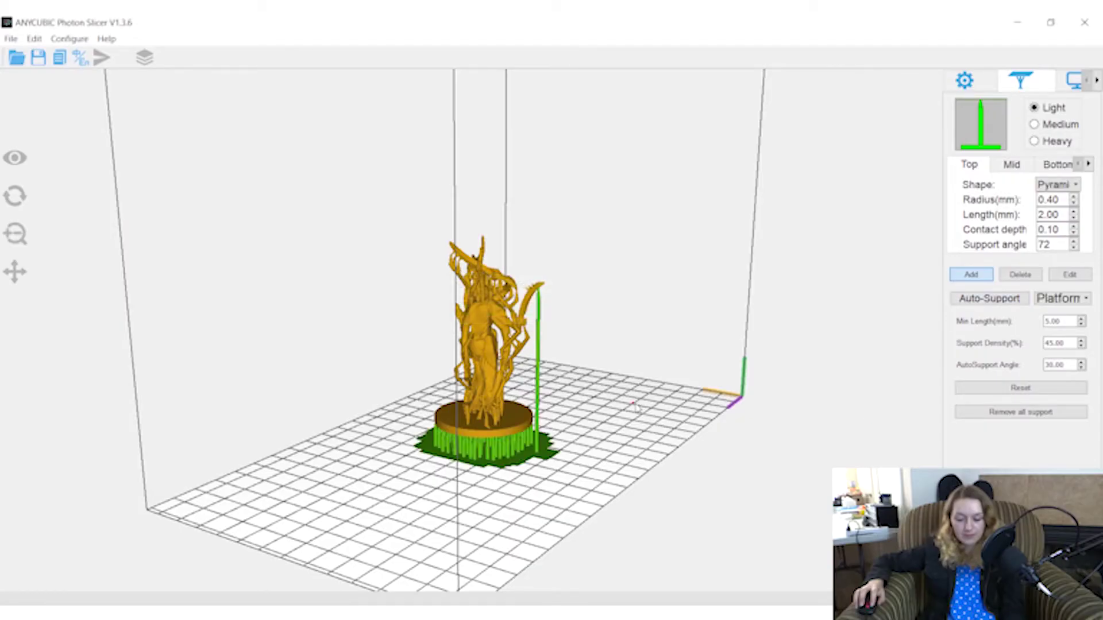
left_click_drag(659, 421, 678, 396)
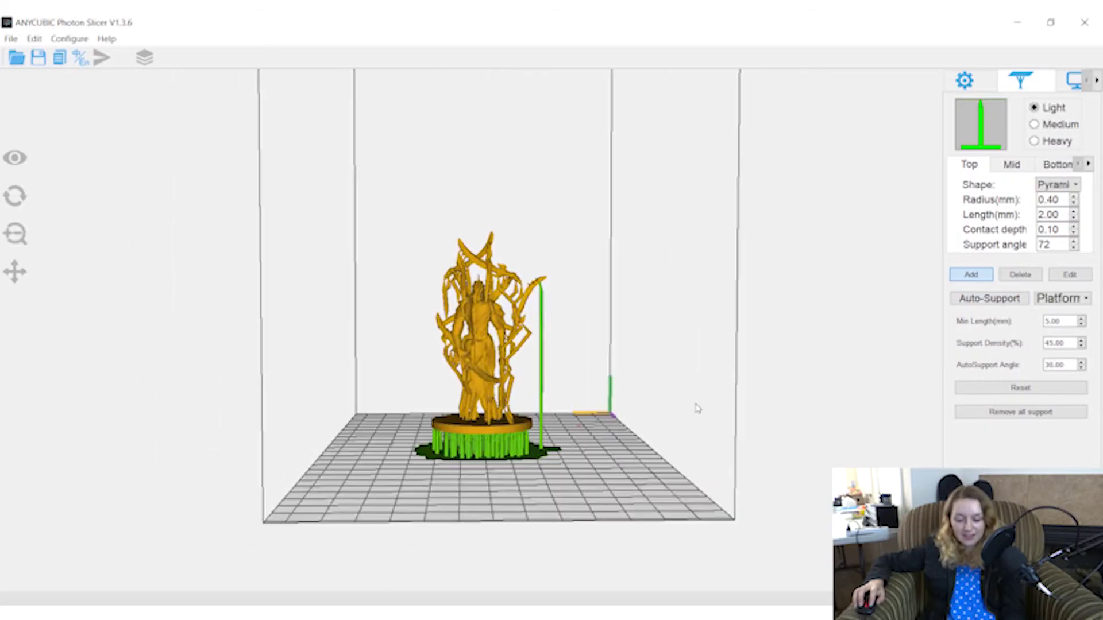
Orbit and zoom to inspect the supported figurine from a frontal view
scroll(696, 408, "up", 3)
mouse_move(655, 457)
left_mouse_down()
mouse_move(574, 436)
mouse_move(571, 451)
mouse_move(641, 443)
mouse_move(641, 473)
left_mouse_up()
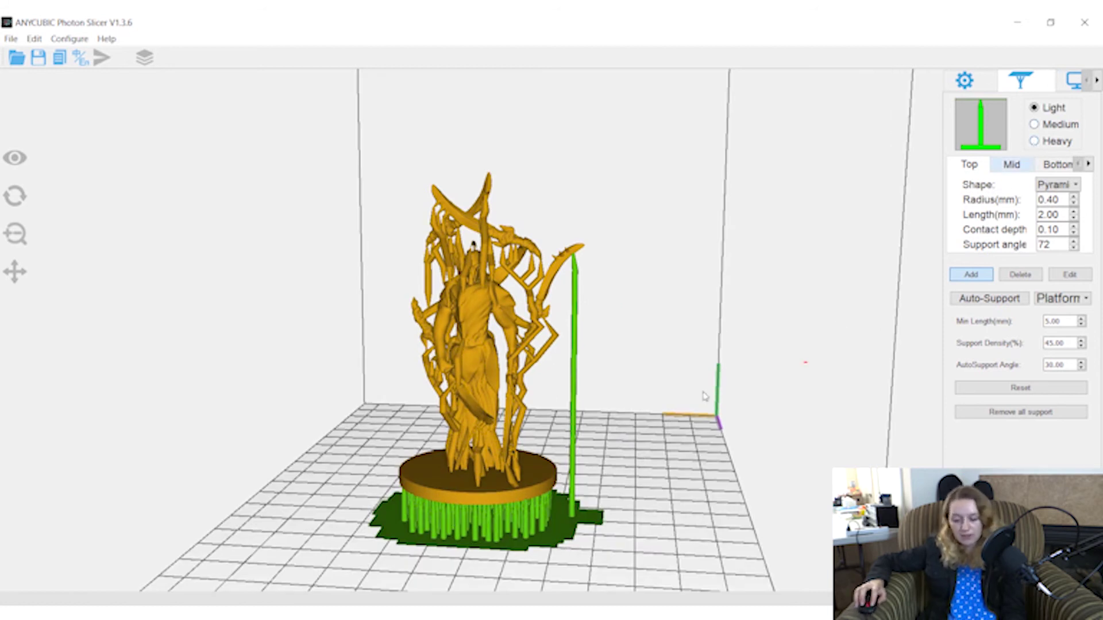
left_click_drag(718, 384, 739, 373)
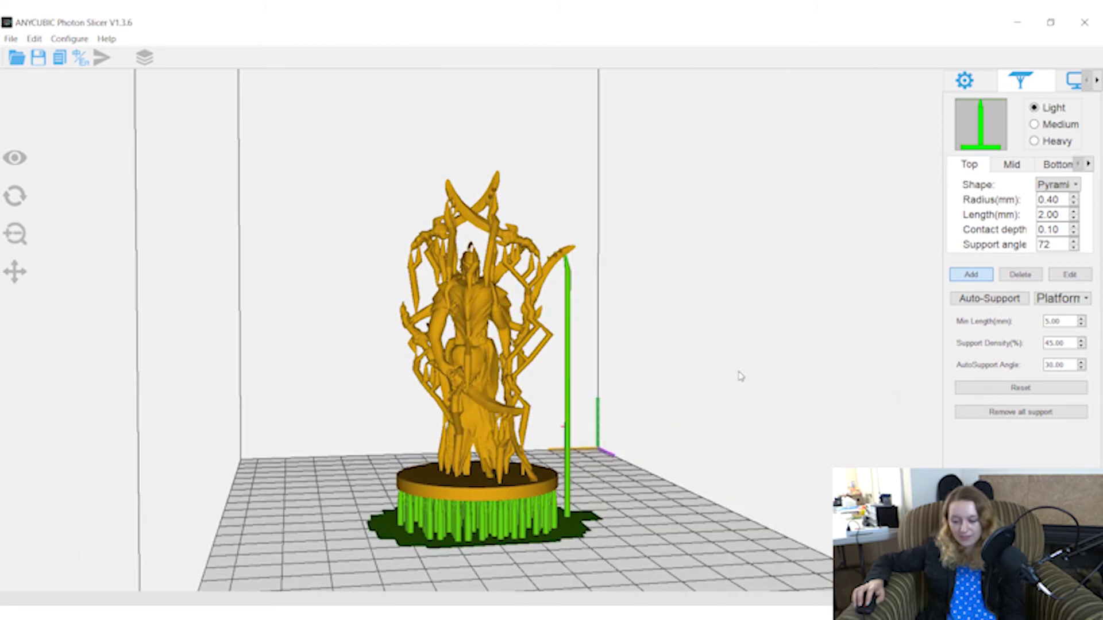
left_click_drag(655, 408, 796, 308)
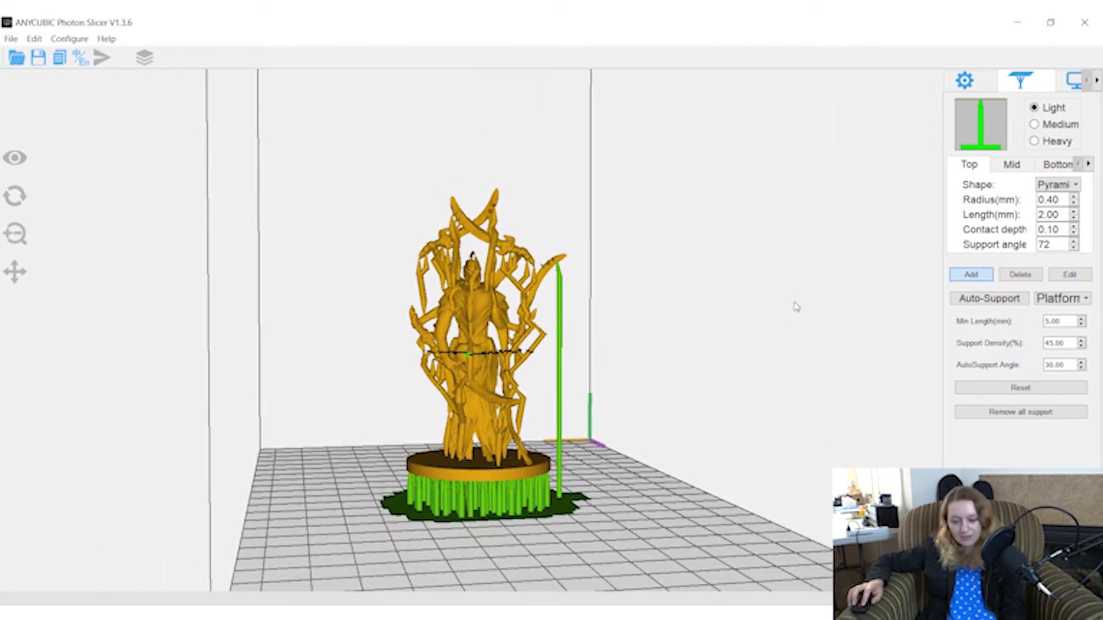
Slice the model and save the slice as SwordMonster in Downloads
left_click(964, 80)
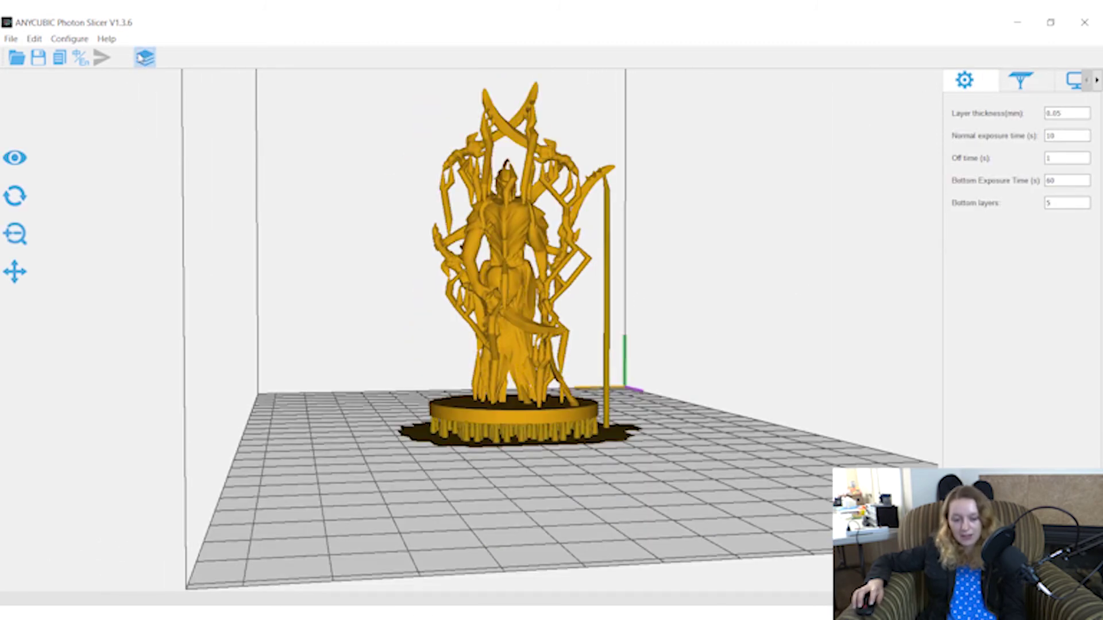
left_click(143, 58)
scroll(67, 272, "down", 1)
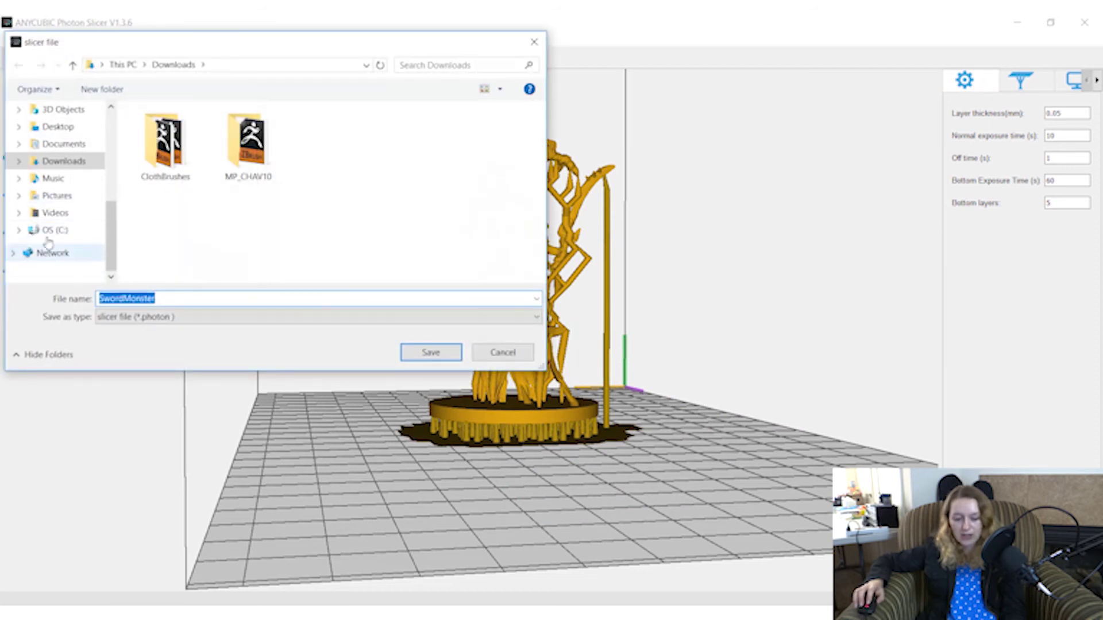
left_click(501, 353)
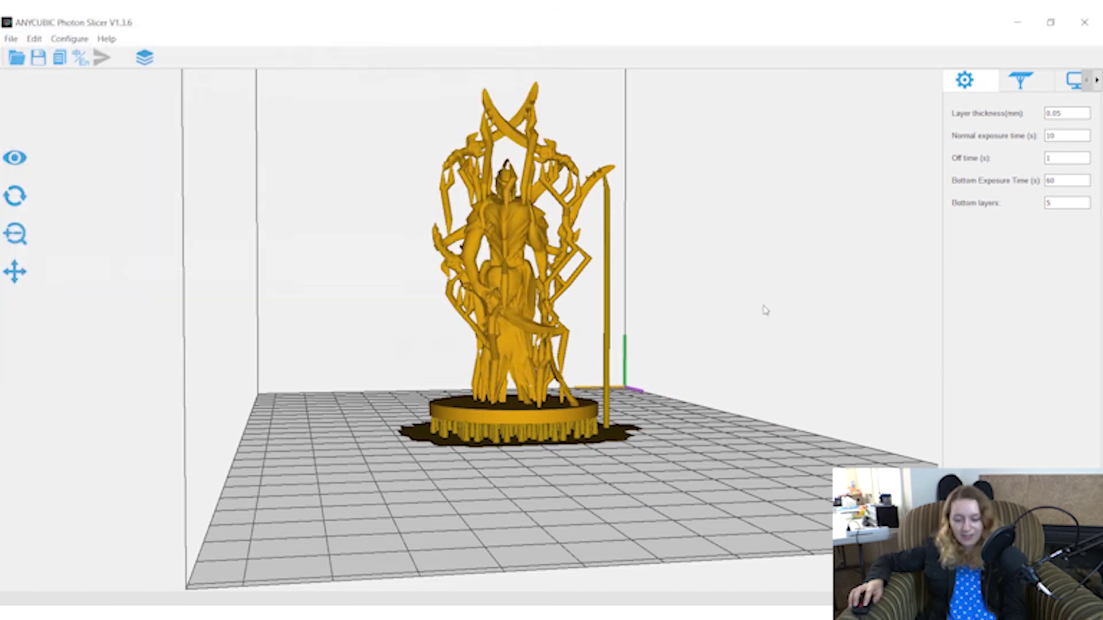